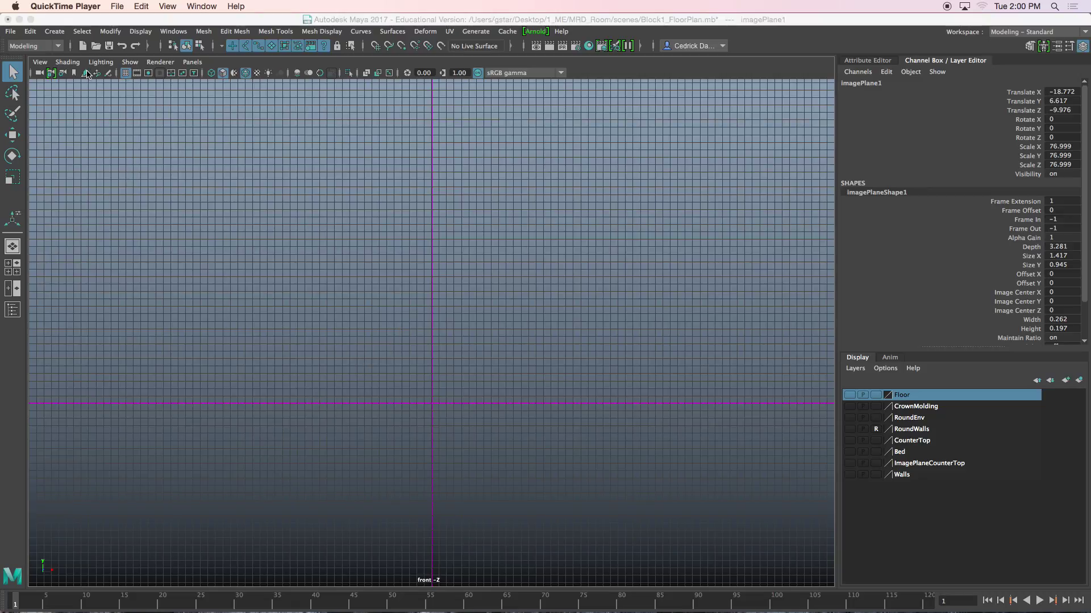
Draw a horizontal wavy curve with the Pencil Curve Tool in the front view, above the grid's horizontal axis
{"action": "left_click", "coordinate": [54, 32]}
{"action": "mouse_move", "coordinate": [89, 98]}
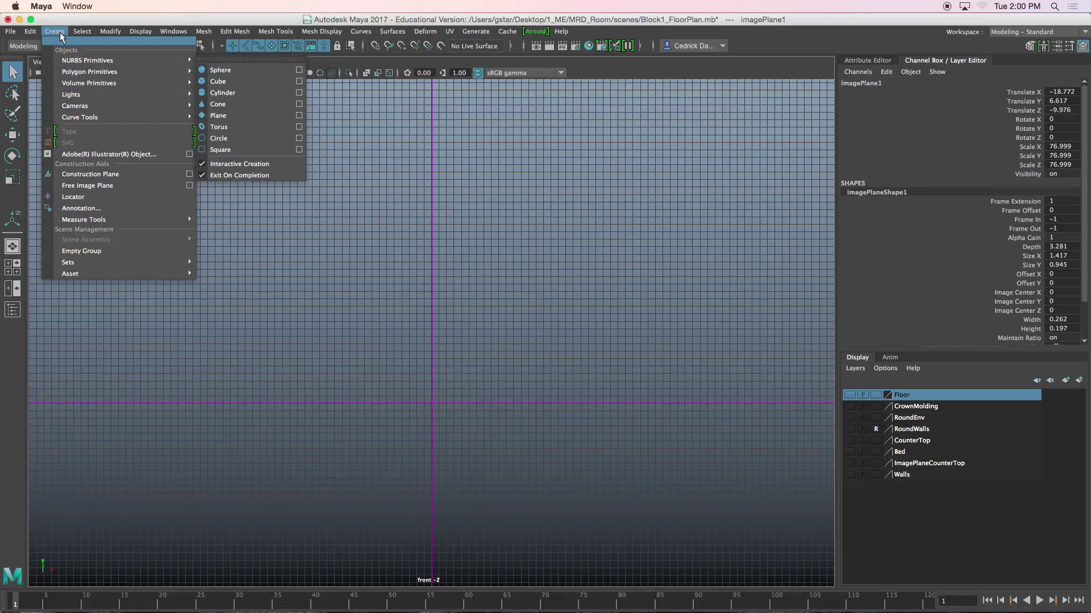
{"action": "mouse_move", "coordinate": [90, 119]}
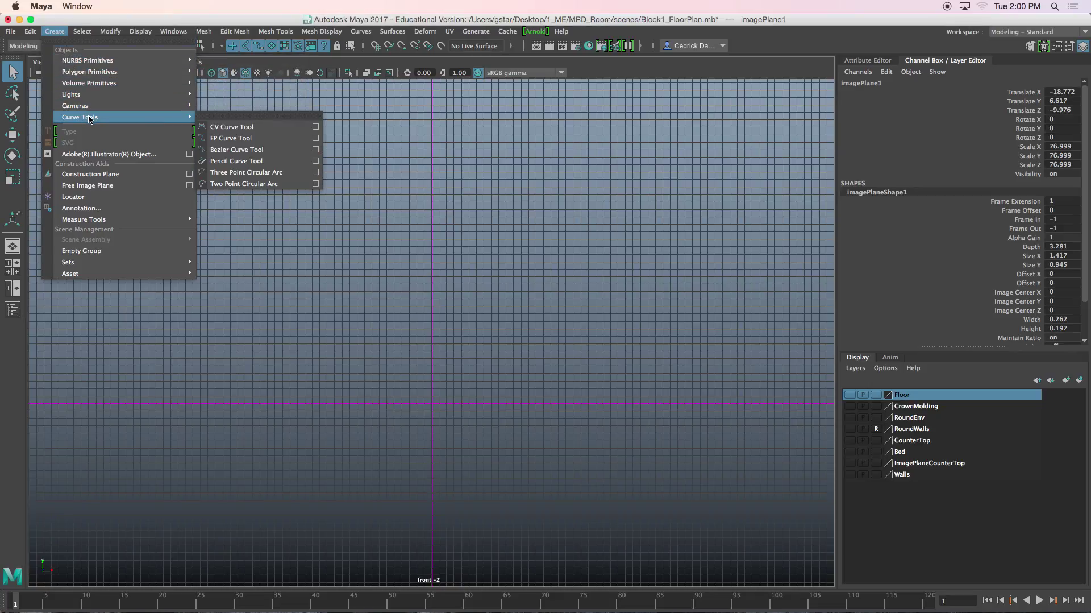
{"action": "left_click", "coordinate": [236, 162]}
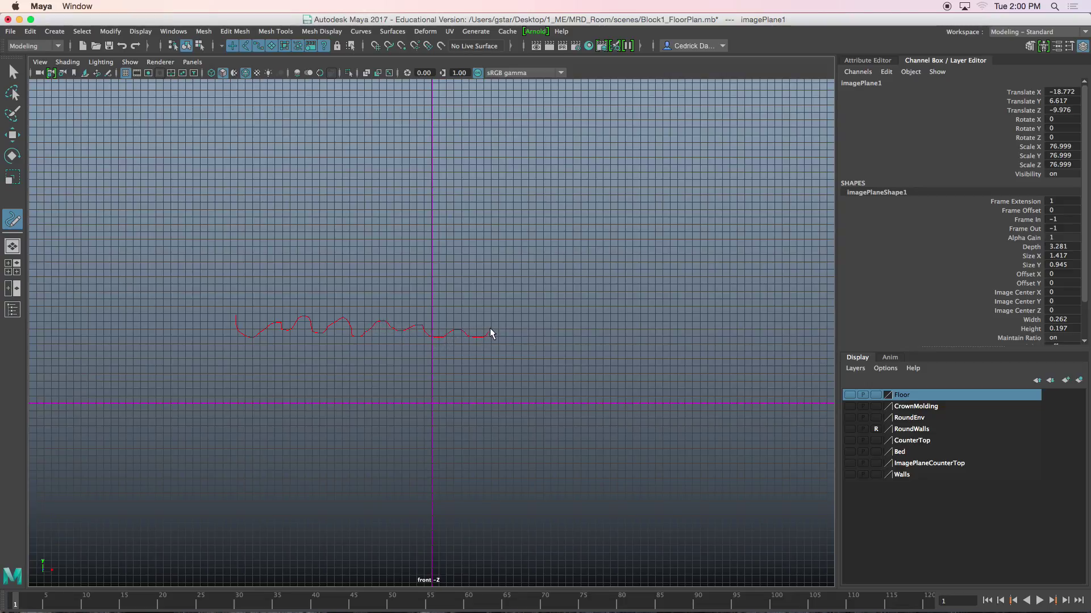
{"action": "left_click_drag", "start_coordinate": [490, 328], "coordinate": [491, 329]}
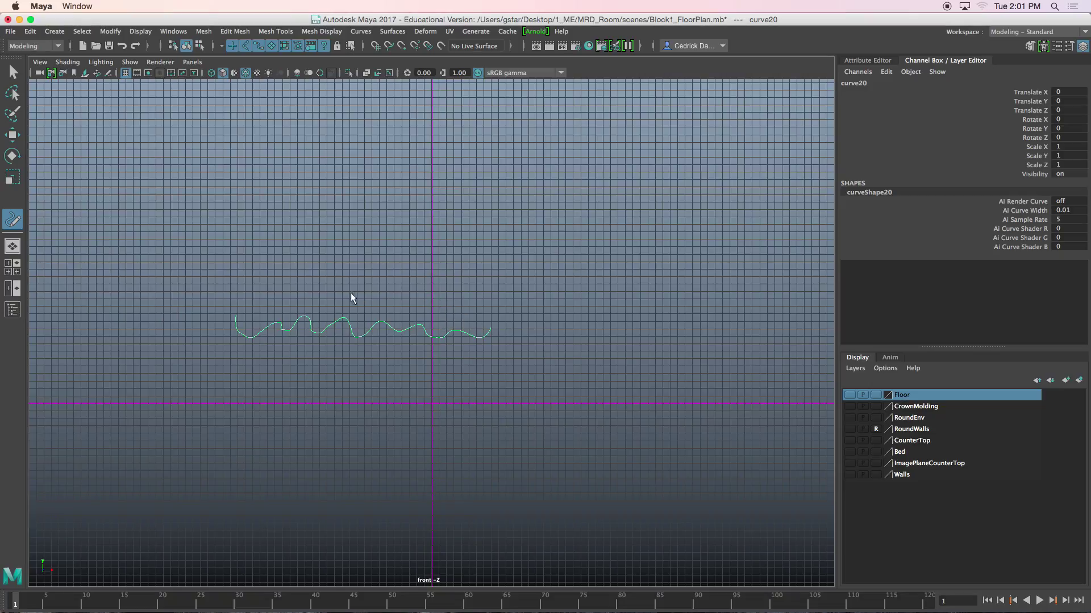
Center the pivot of the wavy curve
{"action": "key", "text": "w"}
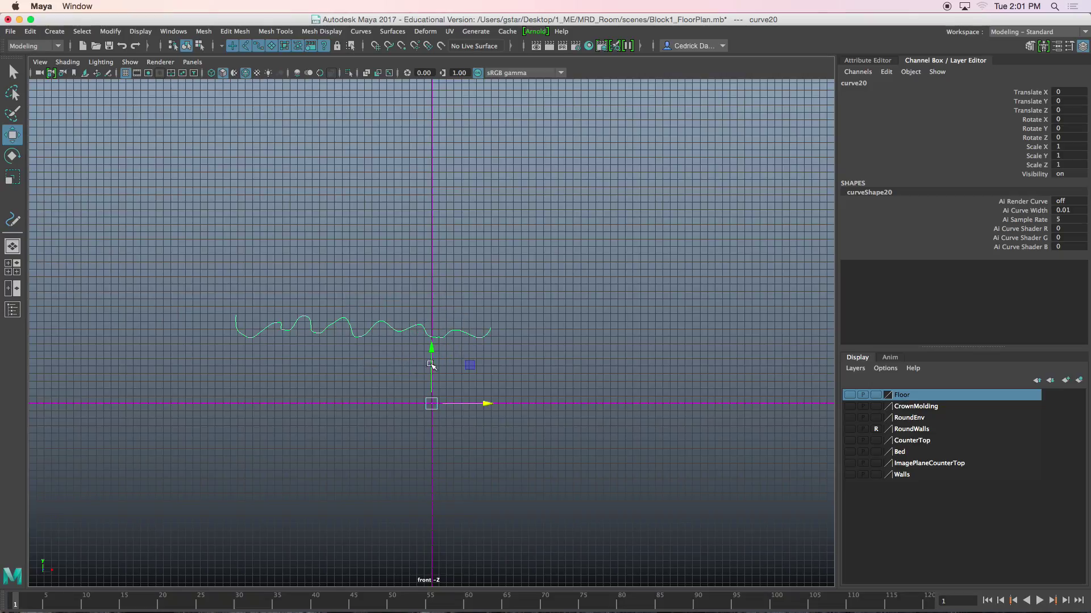
{"action": "scroll", "coordinate": [445, 327], "scroll_direction": "up", "scroll_amount": 3}
{"action": "middle_click_drag", "start_coordinate": [375, 339], "coordinate": [478, 335], "text": "alt"}
{"action": "scroll", "coordinate": [451, 341], "scroll_direction": "up", "scroll_amount": 2}
{"action": "middle_click_drag", "start_coordinate": [416, 320], "coordinate": [399, 346], "text": "alt"}
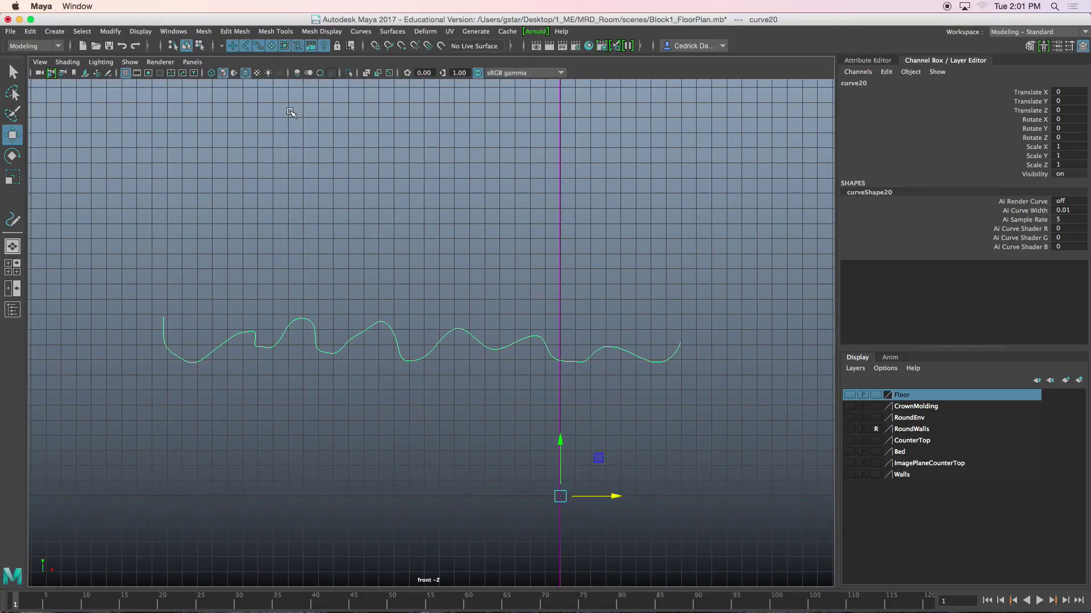
{"action": "left_click", "coordinate": [113, 32]}
{"action": "left_click", "coordinate": [144, 115]}
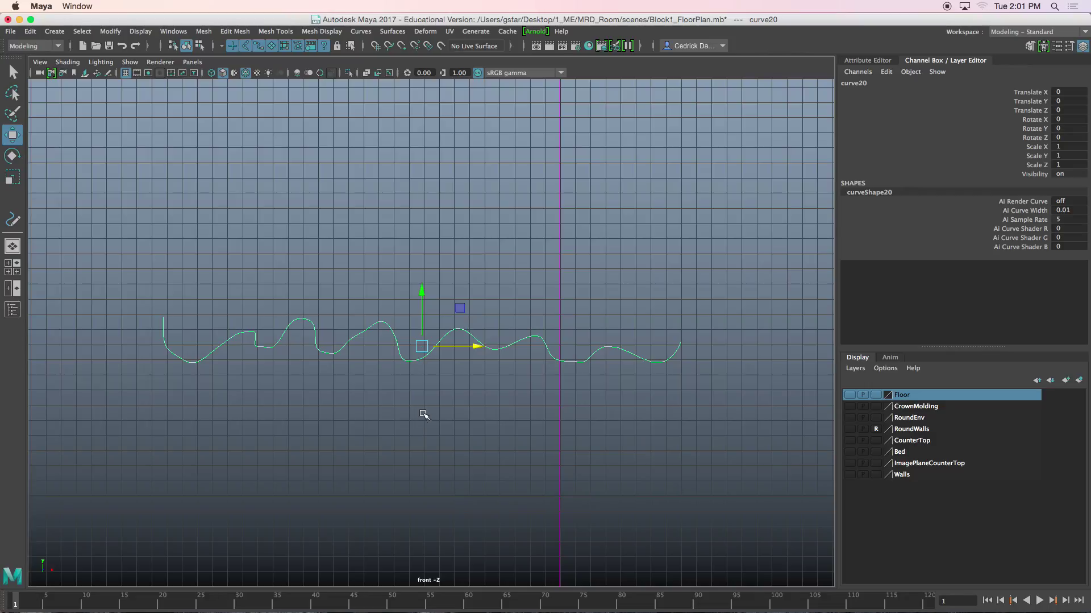
Rotate the wavy curve to -90 degrees about X so it lies flat
{"action": "key", "text": "e"}
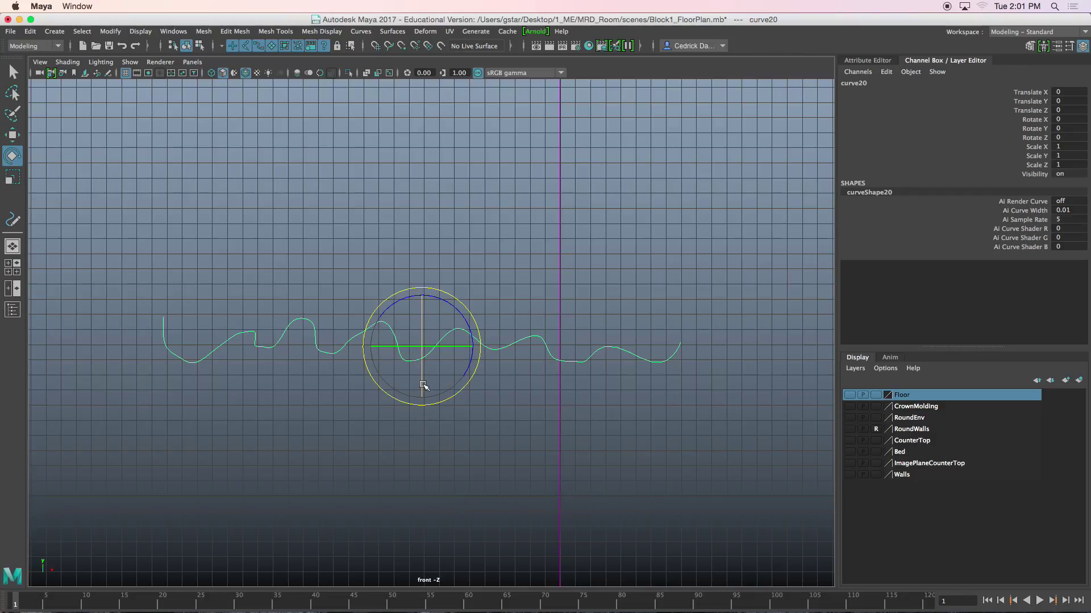
{"action": "left_click_drag", "start_coordinate": [424, 390], "coordinate": [427, 323]}
{"action": "scroll", "coordinate": [453, 321], "scroll_direction": "down", "scroll_amount": 5}
Duplicate the curve twice and move the copies straight up to about 19.9 and 44.7 in Translate Y
{"action": "key", "text": "w"}
{"action": "middle_click_drag", "start_coordinate": [477, 232], "coordinate": [464, 320], "text": "alt"}
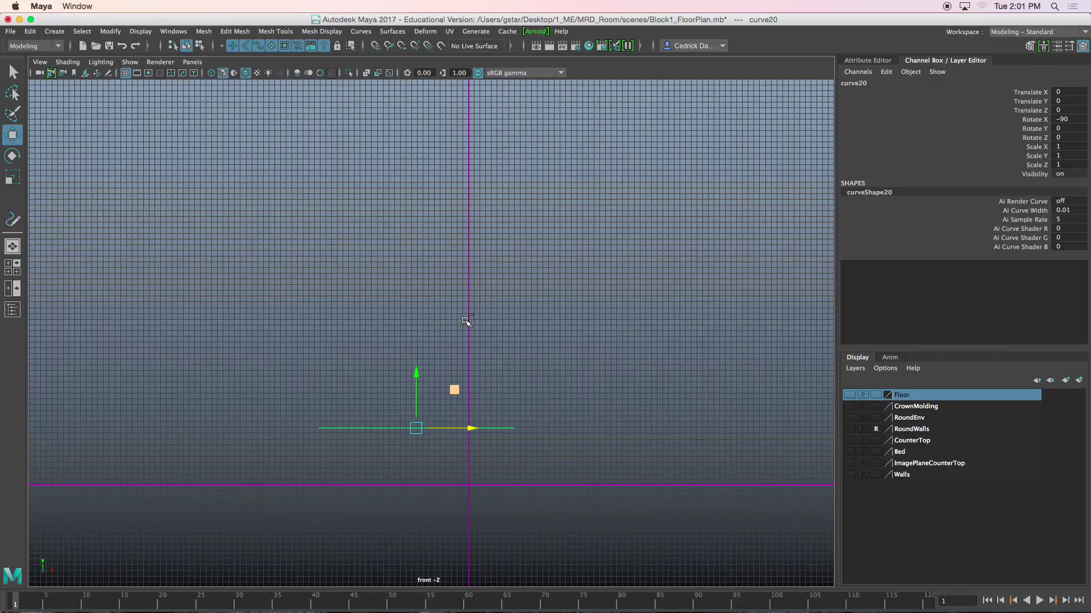
{"action": "left_click_drag", "start_coordinate": [421, 370], "coordinate": [412, 119]}
Select all three stacked curves and loft a surface through them in the perspective view
{"action": "left_click_drag", "start_coordinate": [299, 168], "coordinate": [402, 429]}
{"action": "key", "text": "space"}
{"action": "key", "text": "space"}
{"action": "key", "text": "f"}
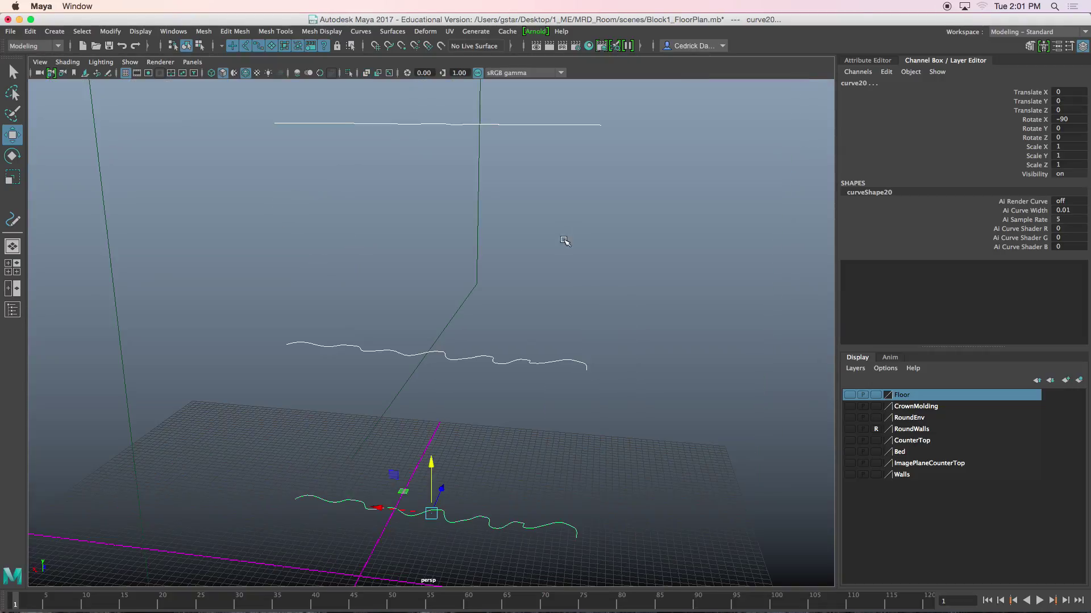
{"action": "left_click_drag", "start_coordinate": [515, 337], "coordinate": [330, 336], "text": "alt"}
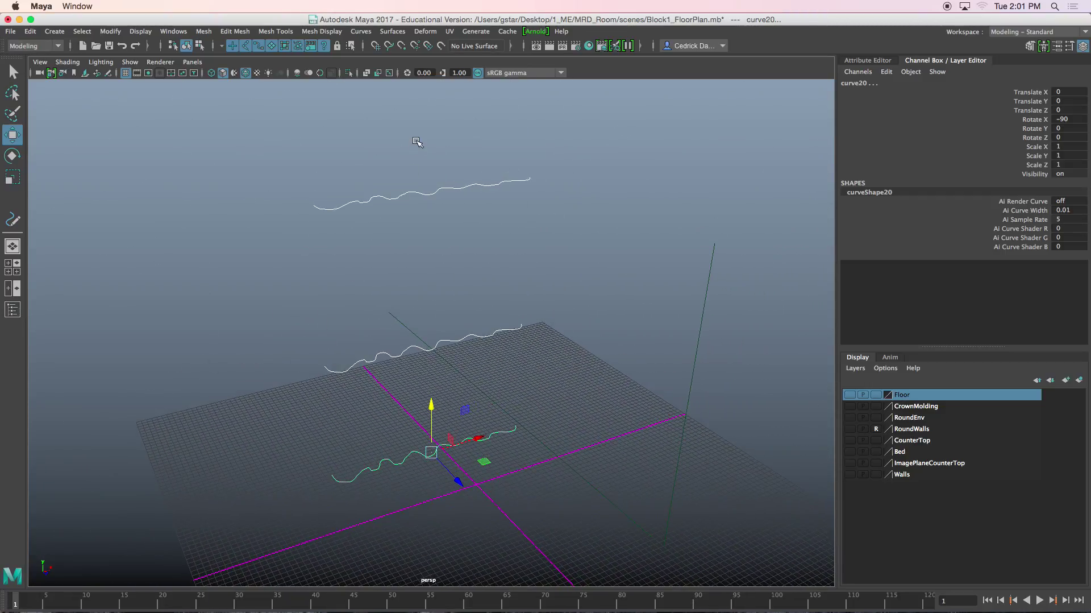
{"action": "left_click", "coordinate": [393, 32]}
{"action": "left_click", "coordinate": [401, 57]}
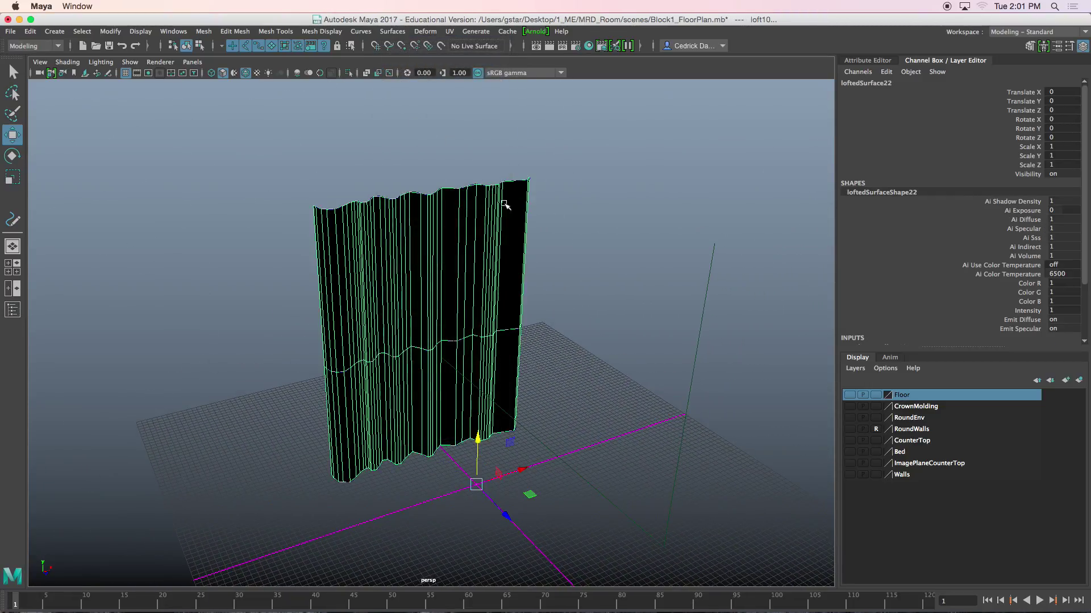
Try to select the lofted surface's top row of vertices for scaling
{"action": "left_click_drag", "start_coordinate": [493, 207], "coordinate": [625, 205], "text": "alt"}
{"action": "left_click", "coordinate": [593, 248]}
{"action": "left_click_drag", "start_coordinate": [484, 257], "coordinate": [511, 246], "text": "alt"}
{"action": "left_click", "coordinate": [496, 270]}
{"action": "key", "text": "f"}
{"action": "left_click", "coordinate": [601, 241]}
{"action": "left_click", "coordinate": [527, 277]}
{"action": "right_click", "coordinate": [517, 210]}
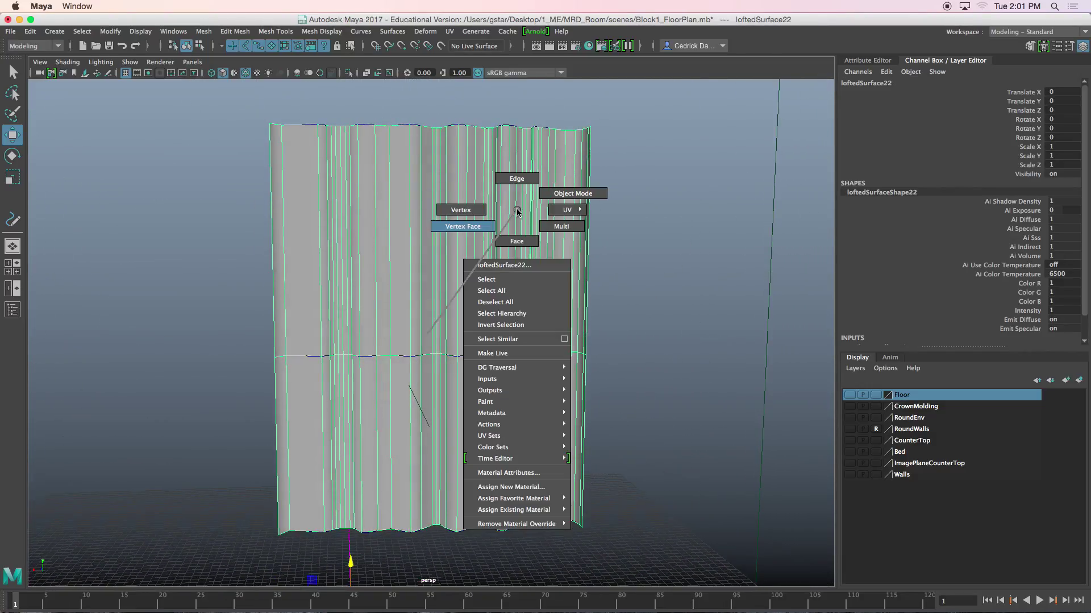
{"action": "right_click_drag", "start_coordinate": [517, 211], "coordinate": [461, 210]}
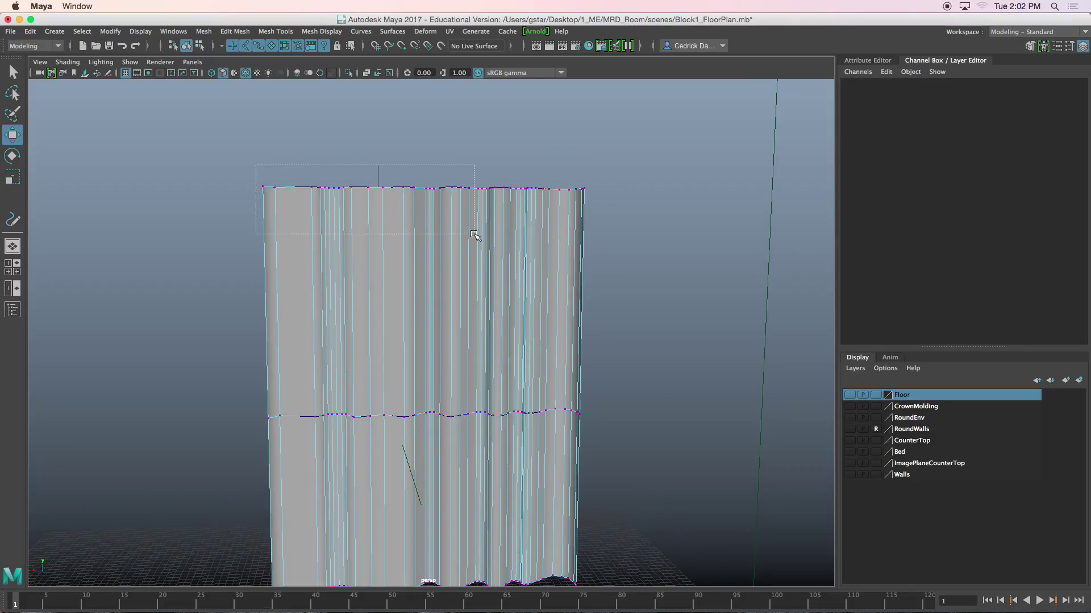
{"action": "left_click_drag", "start_coordinate": [474, 234], "coordinate": [597, 265]}
{"action": "key", "text": "r"}
Select the top profile curve and scale it narrower along X to taper the upper part of the surface
{"action": "left_click_drag", "start_coordinate": [531, 270], "coordinate": [396, 307], "text": "alt"}
{"action": "left_click_drag", "start_coordinate": [389, 258], "coordinate": [257, 364], "text": "alt"}
{"action": "left_click_drag", "start_coordinate": [338, 309], "coordinate": [465, 251], "text": "alt"}
{"action": "left_click", "coordinate": [273, 256]}
{"action": "left_click", "coordinate": [270, 259]}
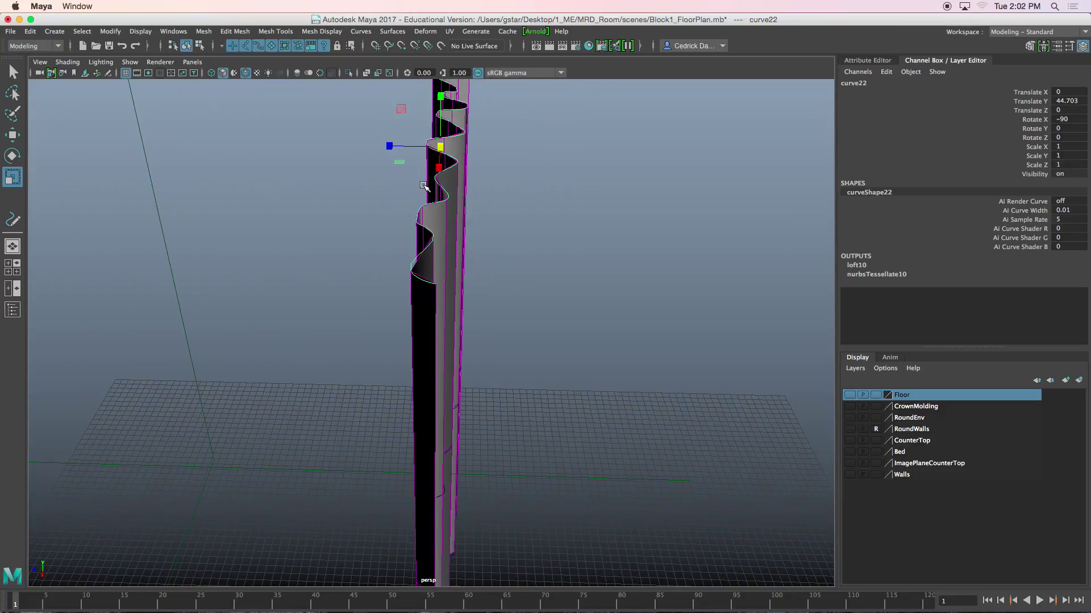
{"action": "left_click_drag", "start_coordinate": [389, 144], "coordinate": [395, 189]}
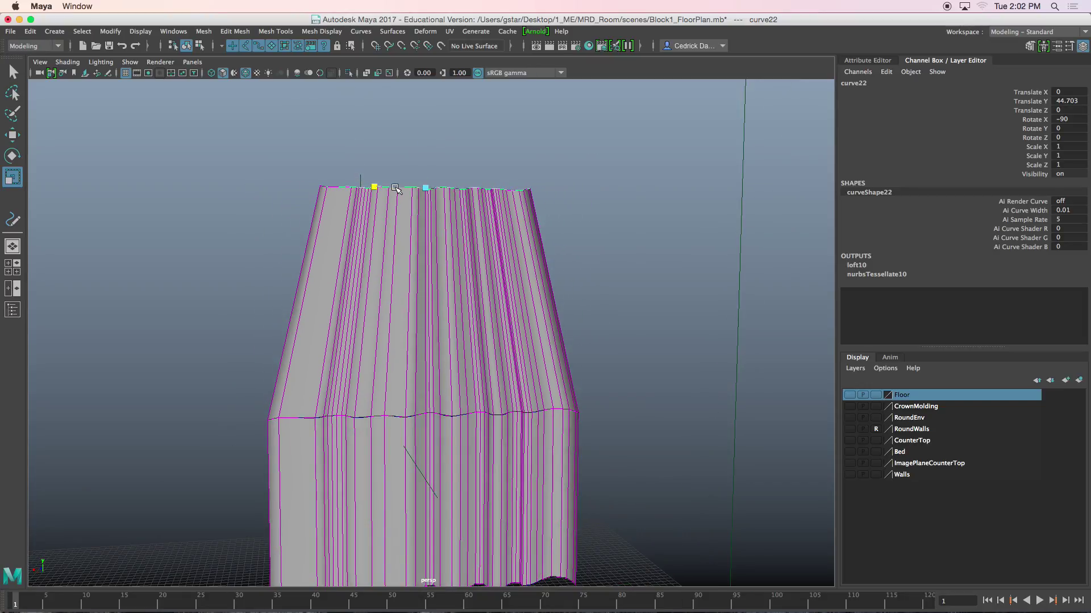
Select the lofted surface and preview it smoothed in shaded display
{"action": "left_click", "coordinate": [400, 250]}
{"action": "key", "text": "4"}
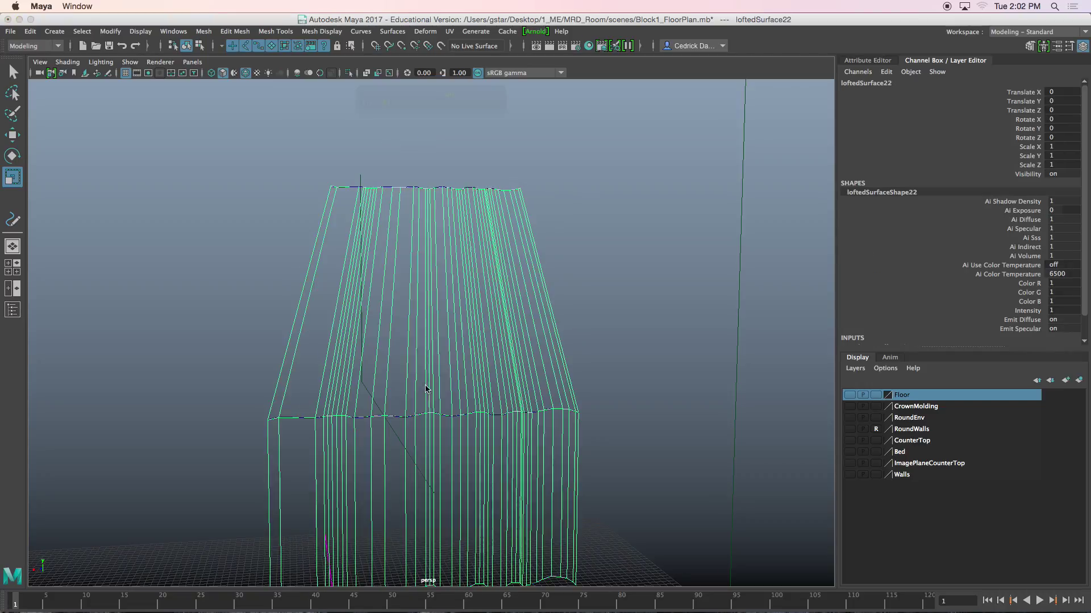
{"action": "key", "text": "5"}
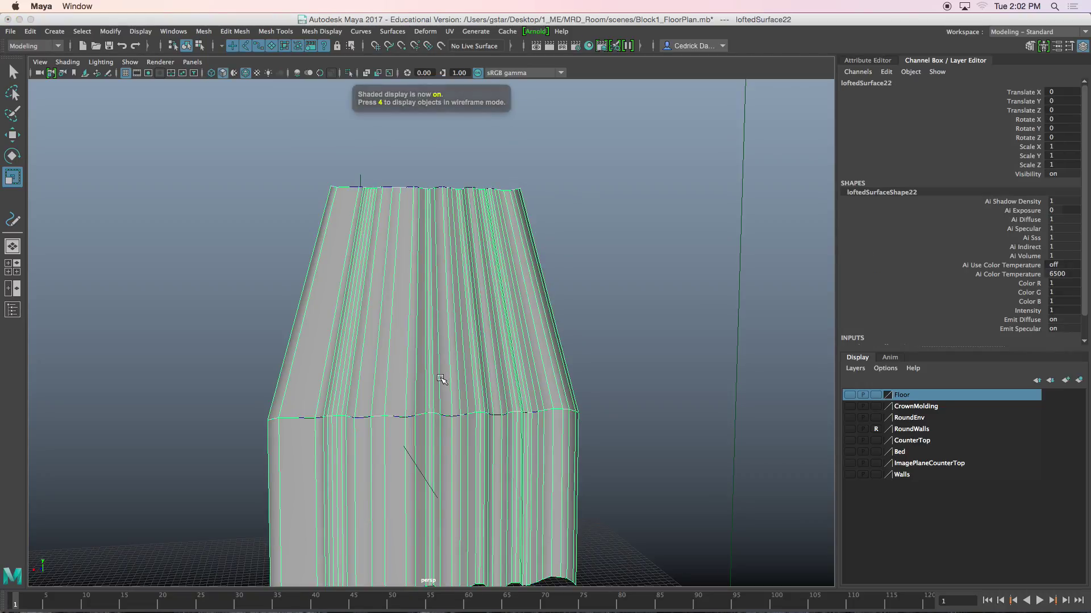
{"action": "left_click", "coordinate": [591, 354]}
{"action": "middle_click_drag", "start_coordinate": [557, 358], "coordinate": [561, 303], "text": "alt"}
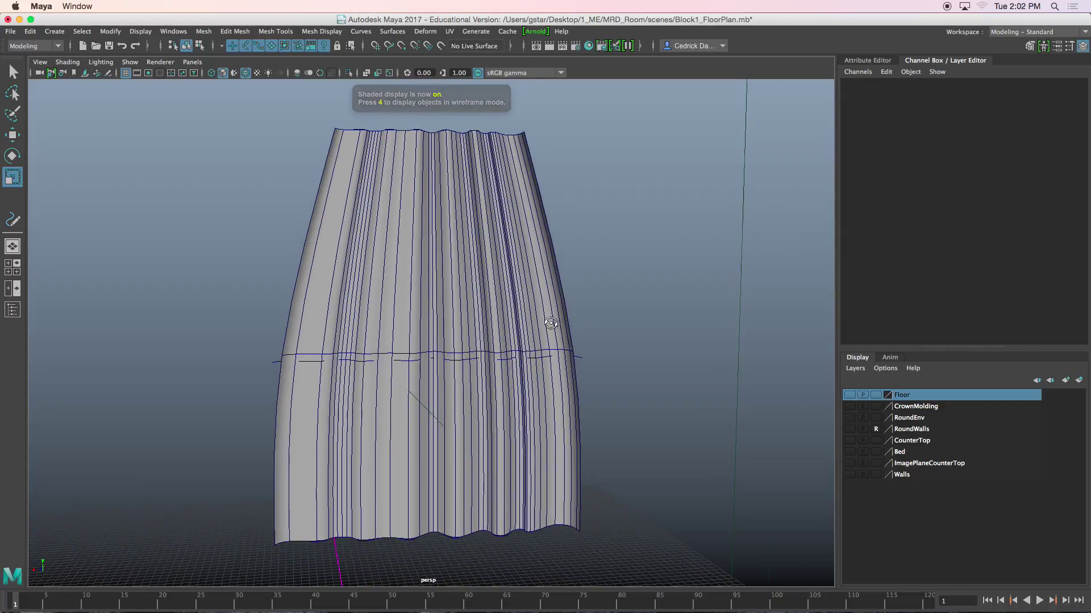
Select the middle profile curve and scale it narrower along X
{"action": "left_click_drag", "start_coordinate": [551, 322], "coordinate": [455, 367], "text": "alt"}
{"action": "left_click", "coordinate": [539, 358]}
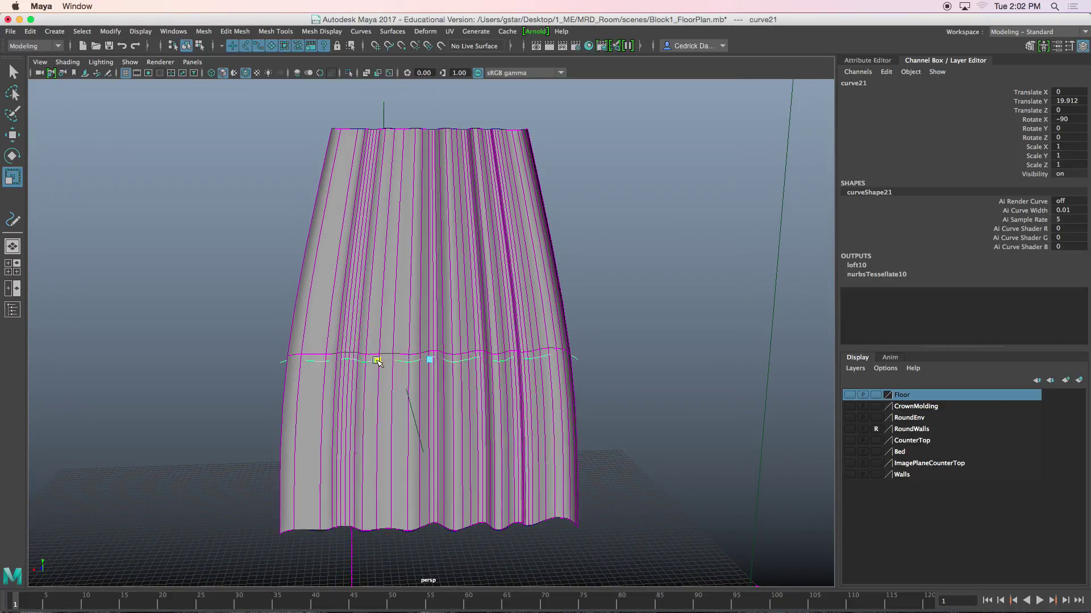
{"action": "mouse_move", "coordinate": [376, 360]}
{"action": "left_mouse_down"}
{"action": "mouse_move", "coordinate": [393, 361]}
{"action": "mouse_move", "coordinate": [421, 184]}
{"action": "mouse_move", "coordinate": [431, 181]}
{"action": "mouse_move", "coordinate": [421, 166]}
{"action": "mouse_move", "coordinate": [383, 166]}
{"action": "mouse_move", "coordinate": [362, 181]}
{"action": "mouse_move", "coordinate": [358, 163]}
{"action": "mouse_move", "coordinate": [421, 288]}
{"action": "mouse_move", "coordinate": [536, 190]}
{"action": "left_mouse_up"}
Switch the top curve to control vertices and move the vertices around one of its central folds
{"action": "left_click", "coordinate": [422, 159]}
{"action": "right_click", "coordinate": [536, 190]}
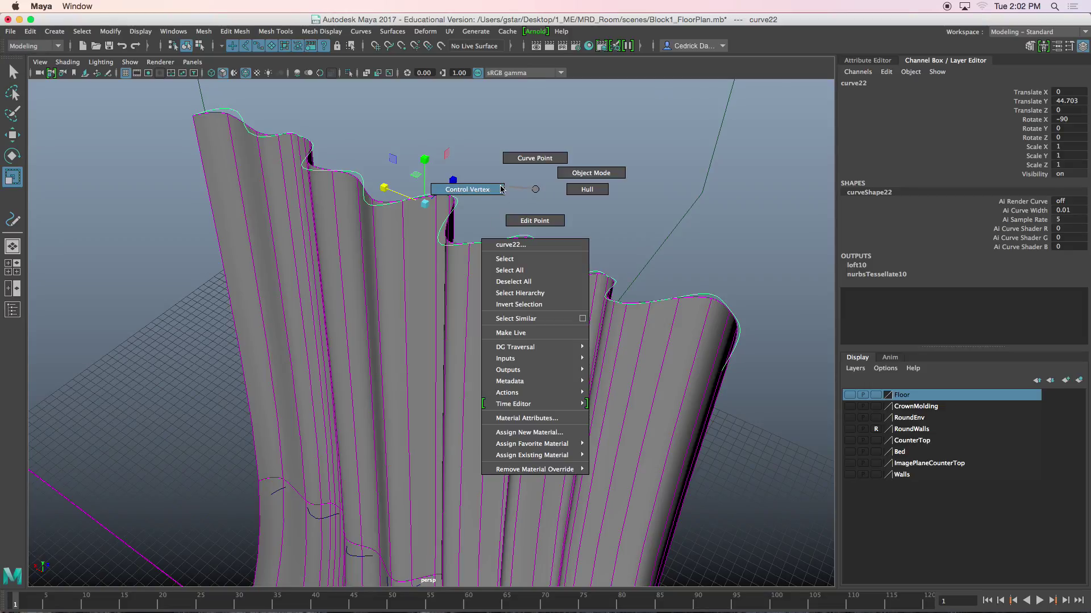
{"action": "right_click_drag", "start_coordinate": [500, 186], "coordinate": [478, 189]}
{"action": "left_click_drag", "start_coordinate": [478, 193], "coordinate": [455, 224], "text": "alt"}
{"action": "left_click", "coordinate": [481, 220]}
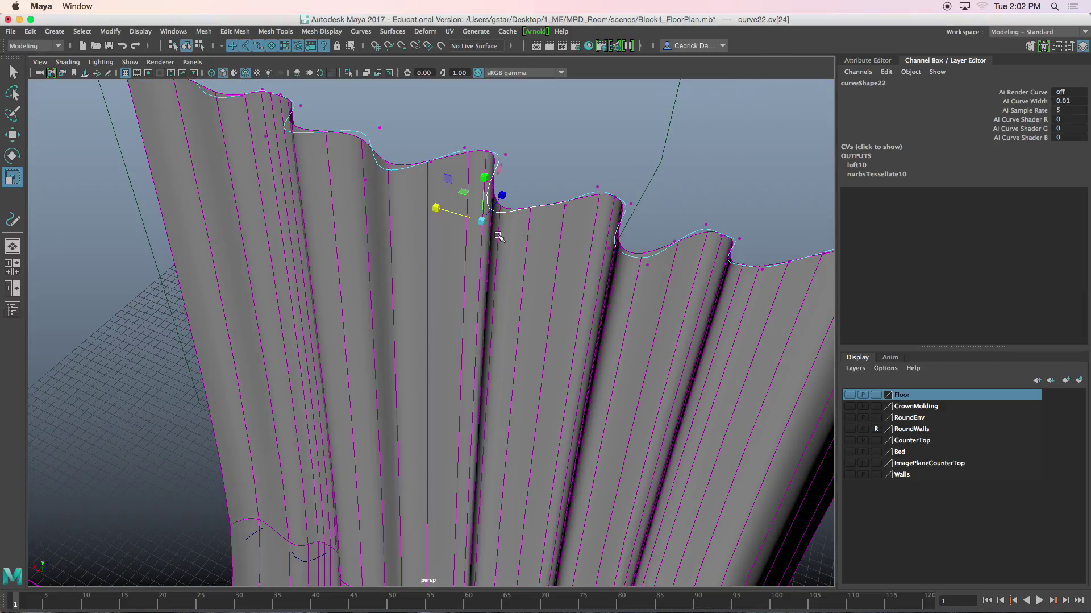
{"action": "key", "text": "w"}
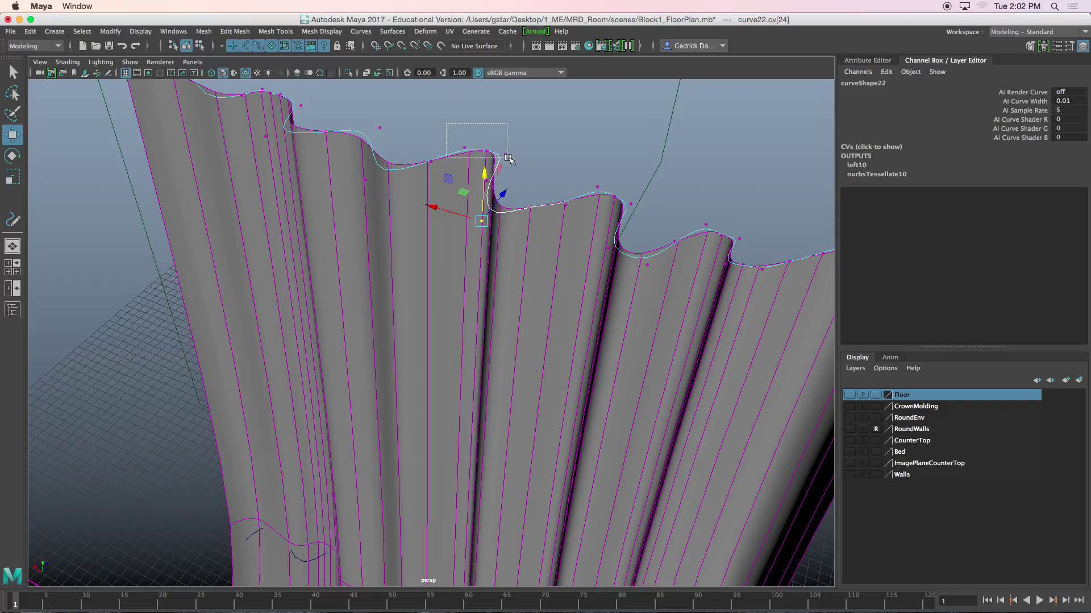
{"action": "left_click_drag", "start_coordinate": [509, 158], "coordinate": [486, 138]}
Move the two control vertices at the outer end of the top curve and undo the last adjustment
{"action": "left_click_drag", "start_coordinate": [485, 138], "coordinate": [363, 194], "text": "alt"}
{"action": "left_click", "coordinate": [419, 144]}
{"action": "left_click_drag", "start_coordinate": [307, 139], "coordinate": [313, 173]}
{"action": "left_click_drag", "start_coordinate": [357, 145], "coordinate": [357, 135]}
{"action": "key", "text": "4"}
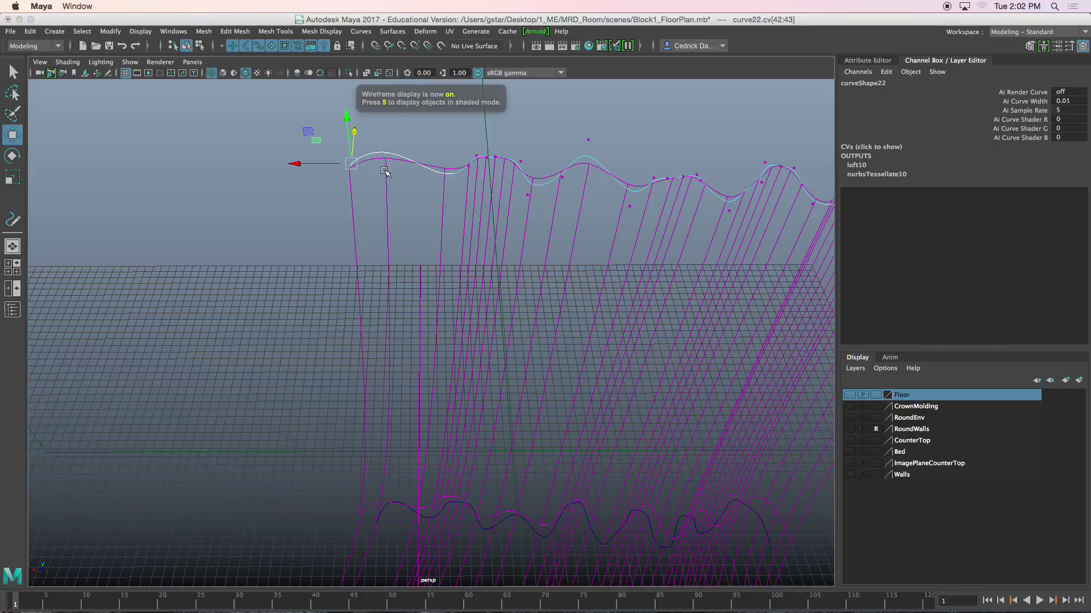
{"action": "key", "text": "5"}
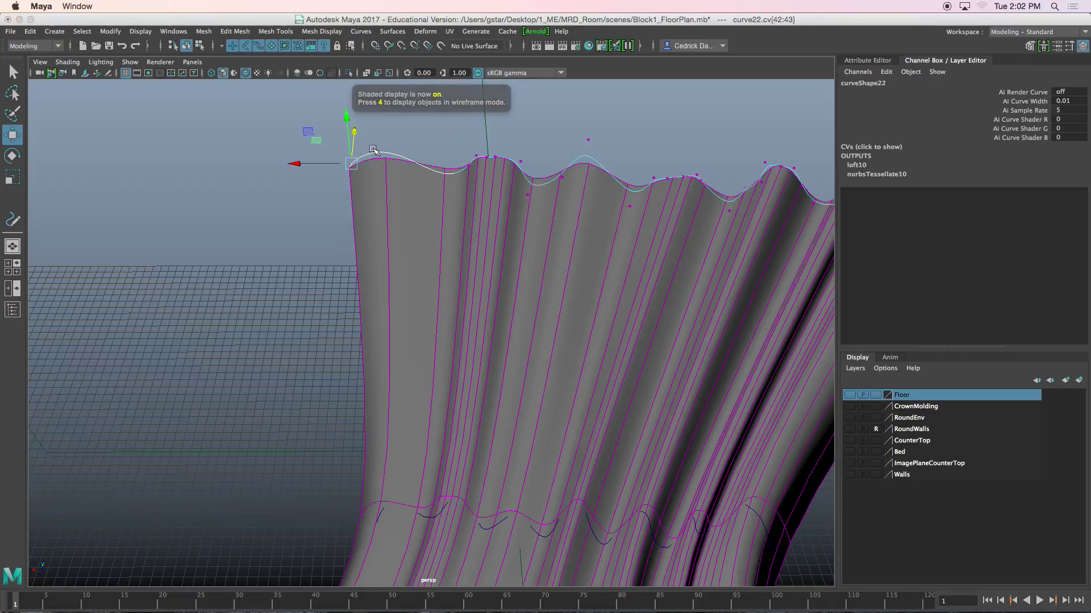
{"action": "left_click_drag", "start_coordinate": [387, 183], "coordinate": [387, 183]}
{"action": "key", "text": "super+z"}
Reshape the top curve's outermost fold by moving the control vertices at and next to its end
{"action": "left_click", "coordinate": [398, 151]}
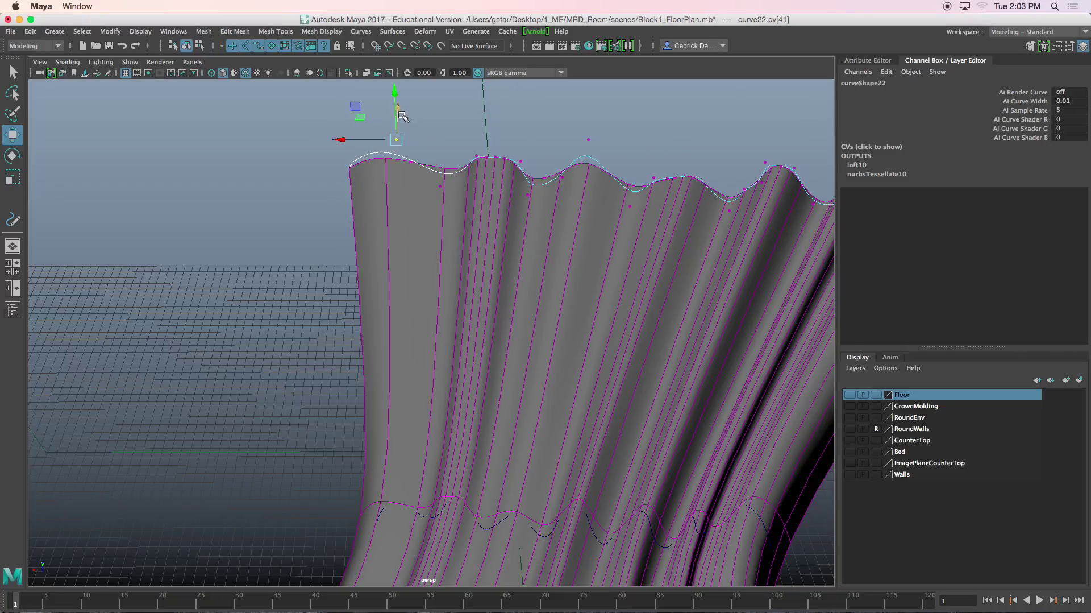
{"action": "left_click_drag", "start_coordinate": [401, 115], "coordinate": [392, 166]}
{"action": "left_click_drag", "start_coordinate": [330, 151], "coordinate": [356, 120]}
{"action": "left_click_drag", "start_coordinate": [405, 204], "coordinate": [406, 173], "text": "alt"}
{"action": "left_click_drag", "start_coordinate": [337, 152], "coordinate": [346, 153]}
Select the bottom profile curve and switch it to control vertex editing
{"action": "right_click_drag", "start_coordinate": [398, 256], "coordinate": [352, 250], "text": "alt"}
{"action": "middle_click_drag", "start_coordinate": [458, 472], "coordinate": [451, 339], "text": "alt"}
{"action": "right_click_drag", "start_coordinate": [404, 470], "coordinate": [423, 481], "text": "alt"}
{"action": "left_click", "coordinate": [429, 529]}
{"action": "middle_click_drag", "start_coordinate": [445, 539], "coordinate": [445, 415], "text": "alt"}
{"action": "left_click_drag", "start_coordinate": [361, 408], "coordinate": [421, 415], "text": "alt"}
{"action": "right_click", "coordinate": [483, 454]}
{"action": "right_click_drag", "start_coordinate": [483, 455], "coordinate": [441, 326]}
Select all control vertices of the bottom curve and scale them narrower along X
{"action": "left_click_drag", "start_coordinate": [264, 456], "coordinate": [245, 464], "text": "alt"}
{"action": "left_click_drag", "start_coordinate": [270, 440], "coordinate": [358, 468]}
{"action": "left_click_drag", "start_coordinate": [267, 492], "coordinate": [341, 449]}
{"action": "left_click_drag", "start_coordinate": [266, 380], "coordinate": [635, 483]}
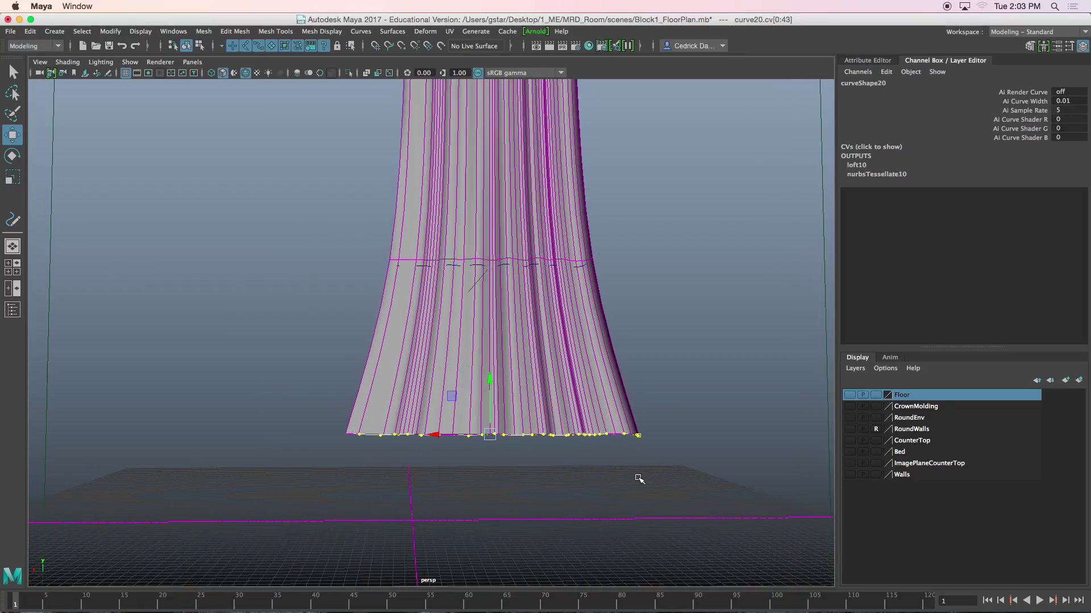
{"action": "key", "text": "r"}
{"action": "left_click_drag", "start_coordinate": [432, 448], "coordinate": [436, 447], "text": "alt"}
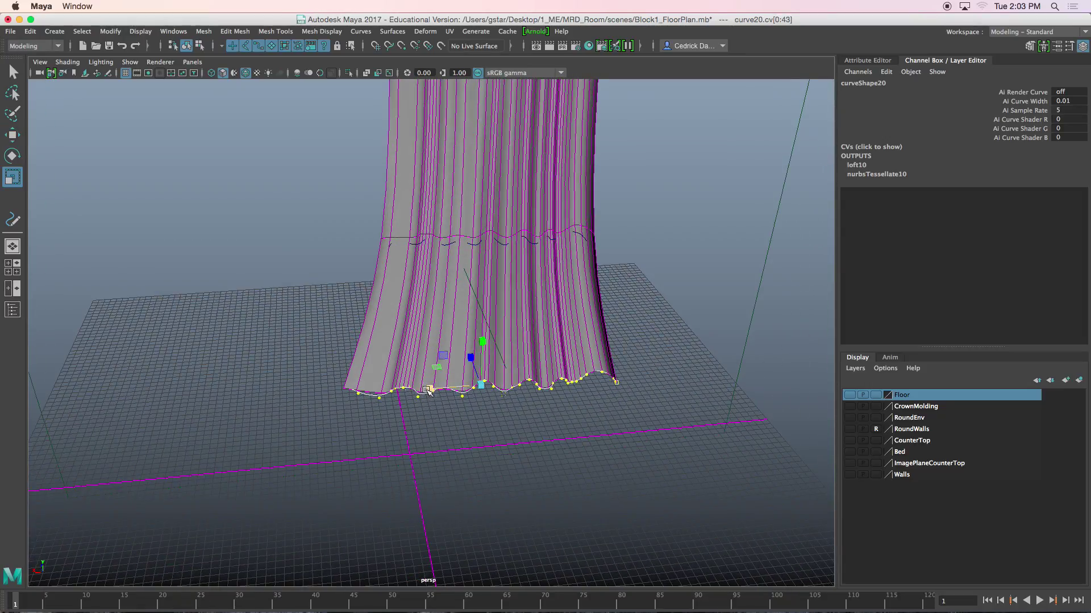
{"action": "left_click_drag", "start_coordinate": [428, 389], "coordinate": [486, 355], "text": "alt"}
Select the lofted surface in object mode, duplicate it and move the copy to about -36.4 in Translate X
{"action": "left_click", "coordinate": [505, 249]}
{"action": "right_click_drag", "start_coordinate": [514, 236], "coordinate": [564, 208]}
{"action": "right_click_drag", "start_coordinate": [536, 278], "coordinate": [517, 317], "text": "alt"}
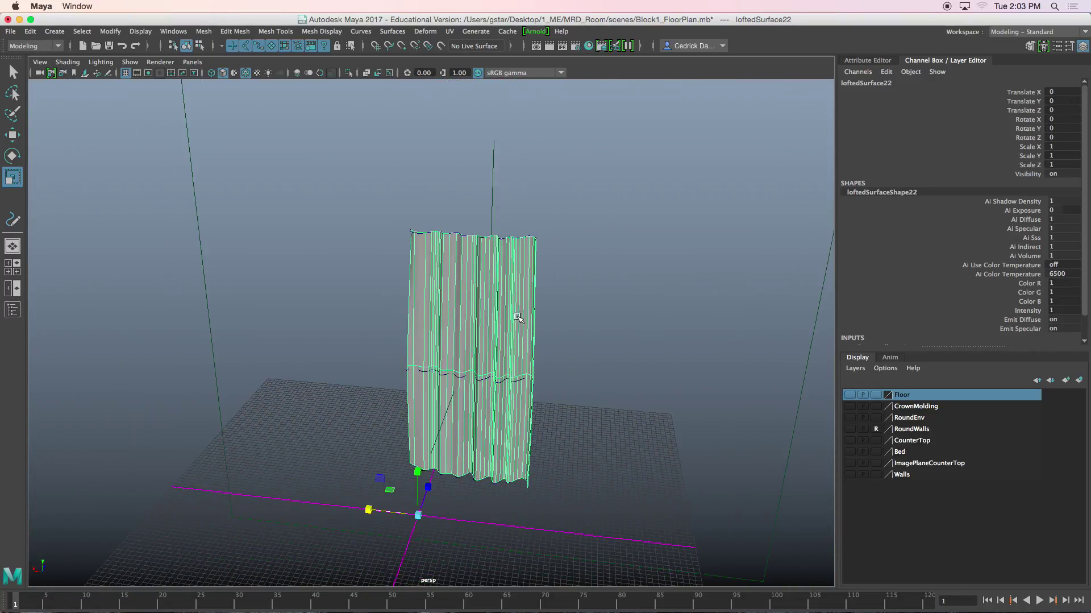
{"action": "left_click_drag", "start_coordinate": [519, 318], "coordinate": [505, 371], "text": "alt"}
{"action": "key", "text": "w"}
{"action": "key", "text": "ctrl+d"}
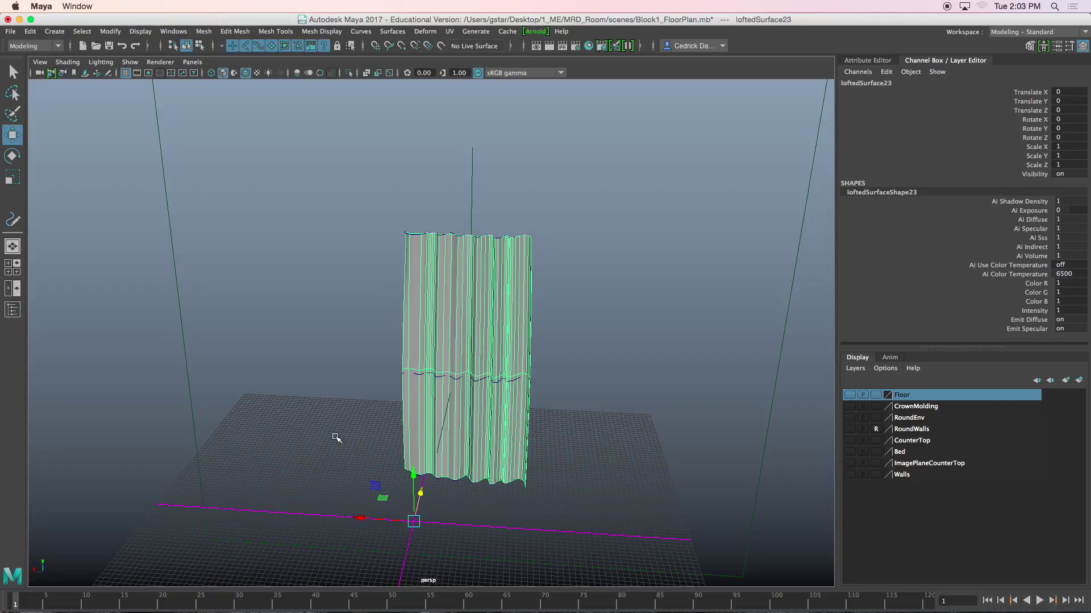
{"action": "left_click_drag", "start_coordinate": [352, 514], "coordinate": [556, 318]}
Select the top row of vertices on the duplicated surface and scale it slightly wider along X
{"action": "middle_click_drag", "start_coordinate": [556, 319], "coordinate": [480, 333], "text": "alt"}
{"action": "right_click_drag", "start_coordinate": [480, 333], "coordinate": [496, 287], "text": "alt"}
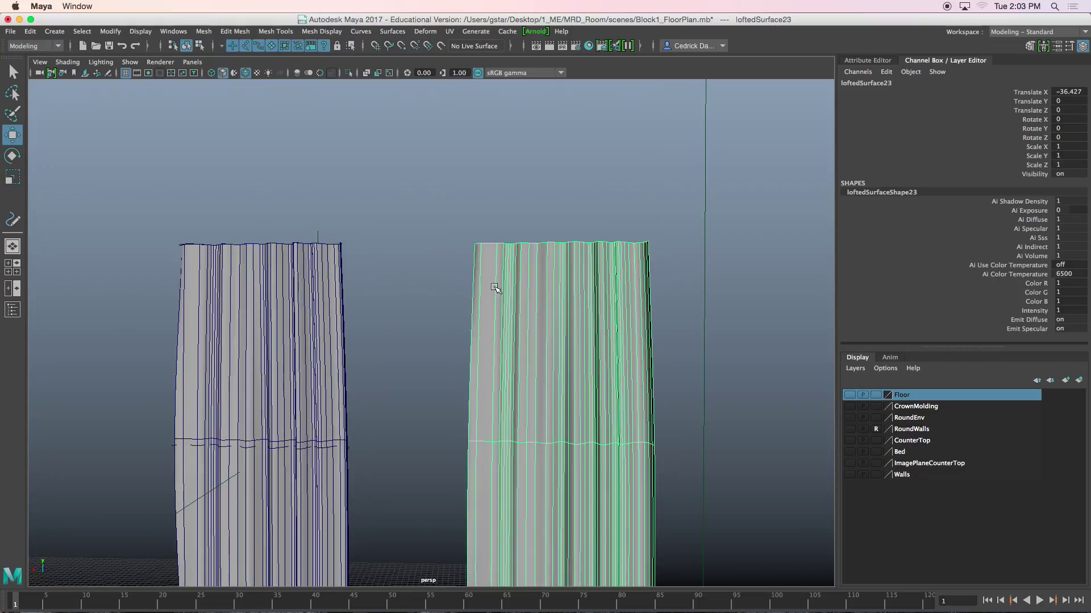
{"action": "middle_click_drag", "start_coordinate": [497, 287], "coordinate": [444, 274], "text": "alt"}
{"action": "right_click_drag", "start_coordinate": [444, 274], "coordinate": [432, 250]}
{"action": "left_click_drag", "start_coordinate": [432, 250], "coordinate": [419, 239], "text": "alt"}
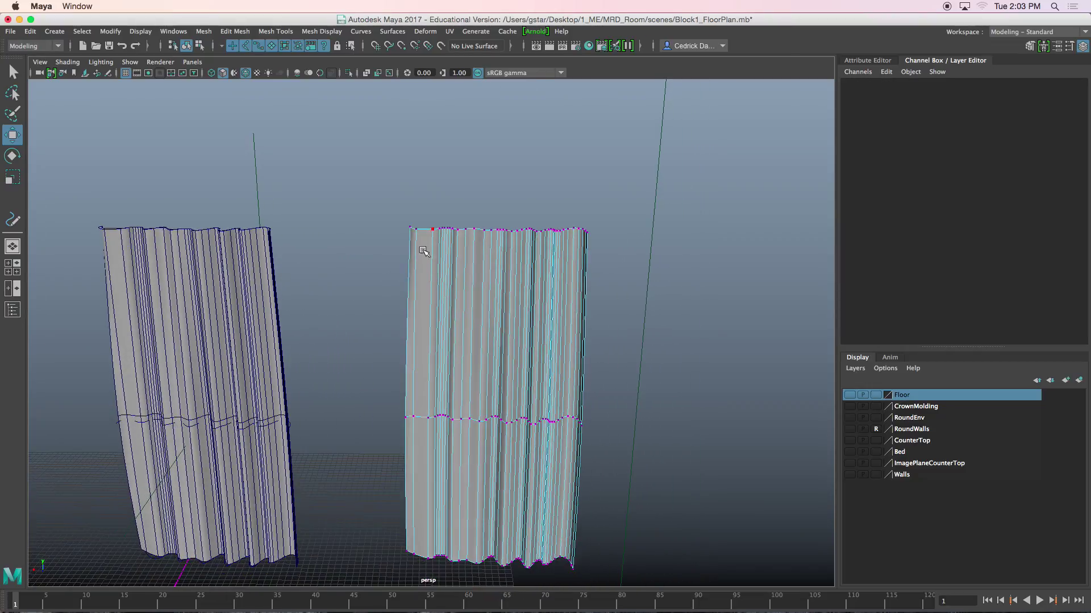
{"action": "left_click_drag", "start_coordinate": [581, 245], "coordinate": [588, 282]}
{"action": "key", "text": "r"}
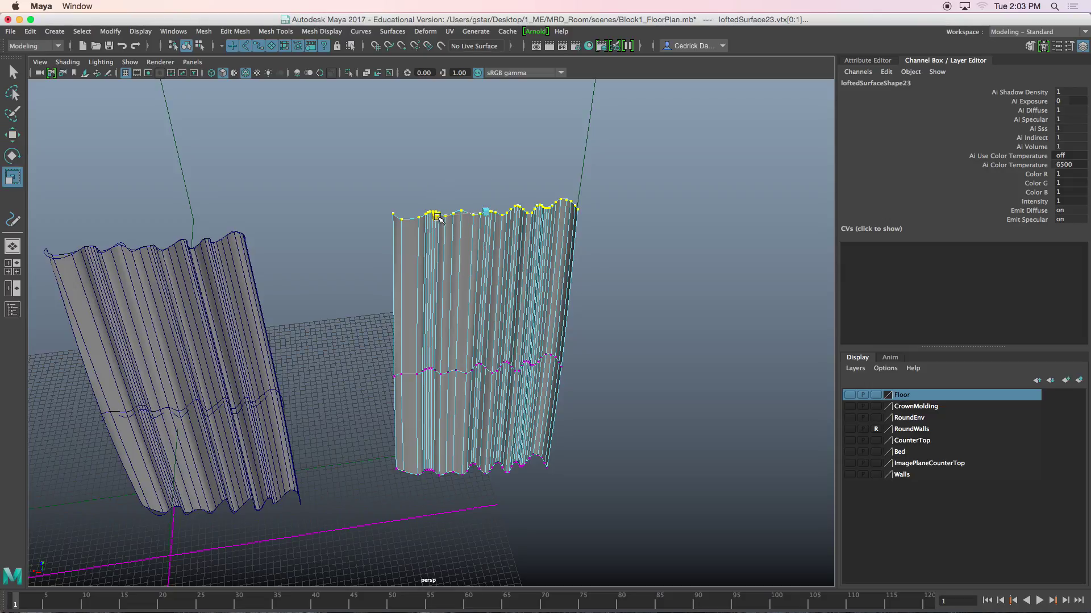
{"action": "left_click_drag", "start_coordinate": [436, 216], "coordinate": [423, 218]}
Select the middle row of vertices on the duplicated surface and scale it slightly narrower along X
{"action": "left_click_drag", "start_coordinate": [438, 312], "coordinate": [443, 280], "text": "alt"}
{"action": "middle_click_drag", "start_coordinate": [475, 318], "coordinate": [457, 258], "text": "alt"}
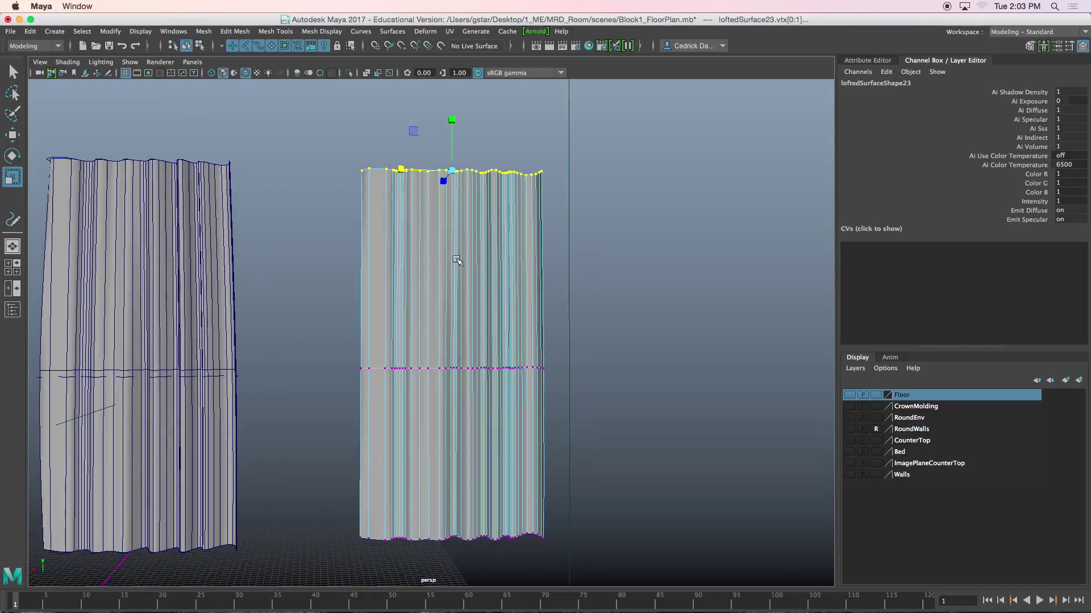
{"action": "left_click_drag", "start_coordinate": [339, 340], "coordinate": [401, 365]}
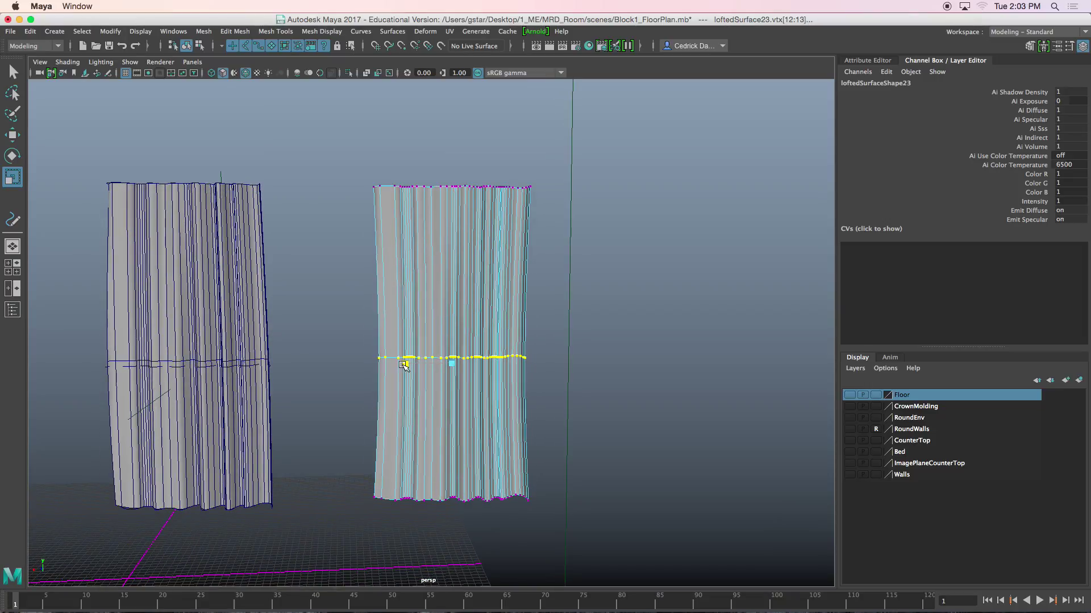
{"action": "left_click_drag", "start_coordinate": [403, 364], "coordinate": [404, 365]}
Return the duplicated surface to object mode and insert two horizontal edge loops, one above and one below the middle row
{"action": "right_click_drag", "start_coordinate": [397, 269], "coordinate": [423, 252]}
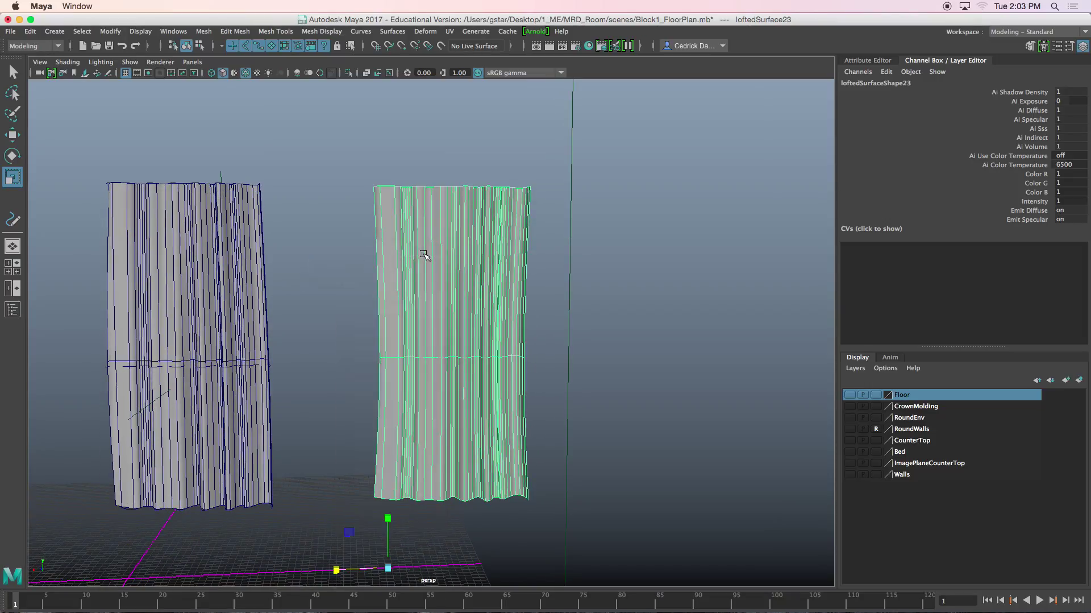
{"action": "left_click", "coordinate": [275, 32]}
{"action": "left_click", "coordinate": [318, 117]}
{"action": "left_click_drag", "start_coordinate": [409, 260], "coordinate": [428, 280]}
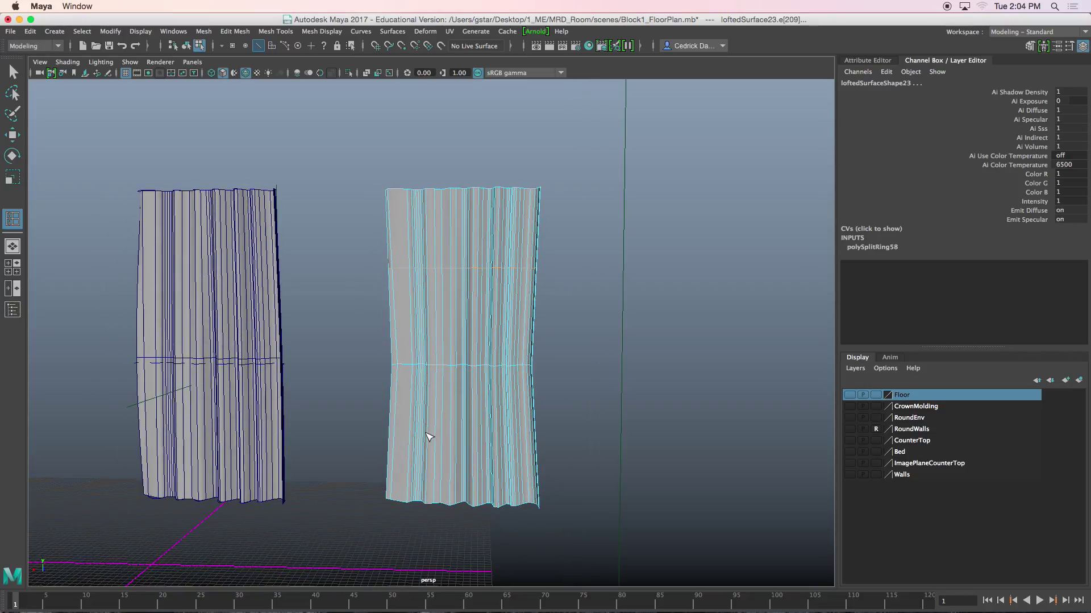
{"action": "mouse_move", "coordinate": [429, 438]}
{"action": "left_mouse_down"}
{"action": "mouse_move", "coordinate": [414, 451]}
{"action": "mouse_move", "coordinate": [434, 439]}
{"action": "left_mouse_up"}
Scale the upper inserted edge loop and the bottom edge loop of the duplicate slightly narrower along X
{"action": "key", "text": "r"}
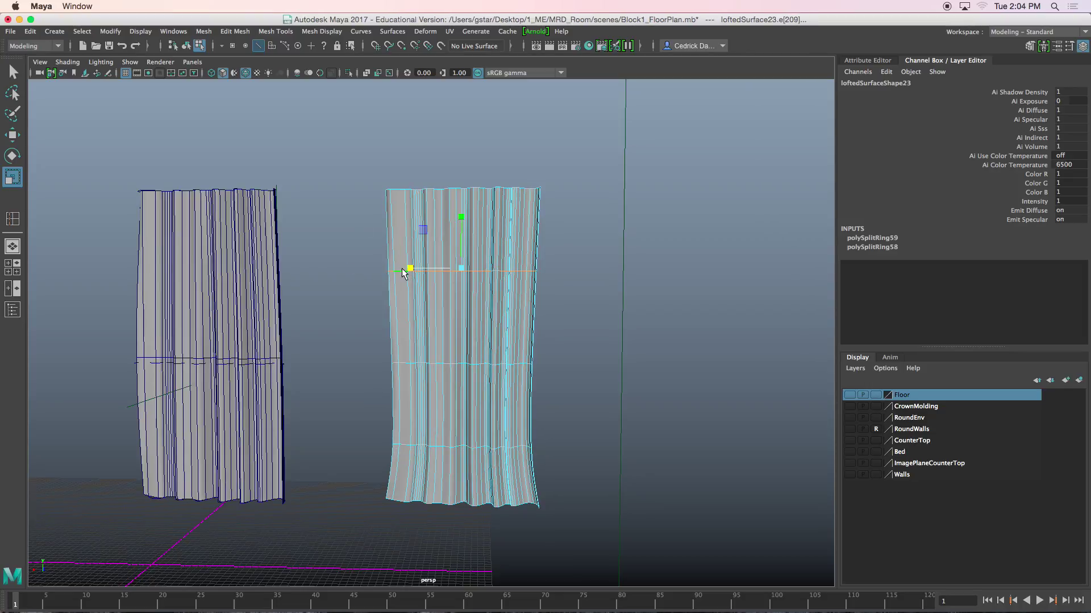
{"action": "left_click_drag", "start_coordinate": [411, 270], "coordinate": [416, 270]}
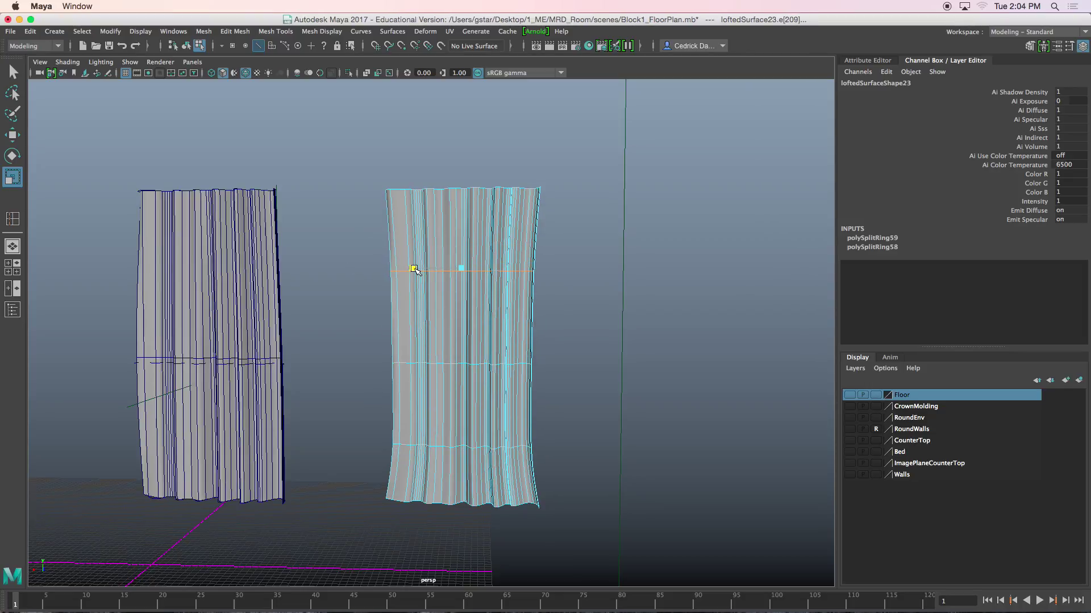
{"action": "double_click", "coordinate": [405, 500]}
{"action": "left_click_drag", "start_coordinate": [328, 183], "coordinate": [639, 503]}
{"action": "left_click", "coordinate": [428, 503]}
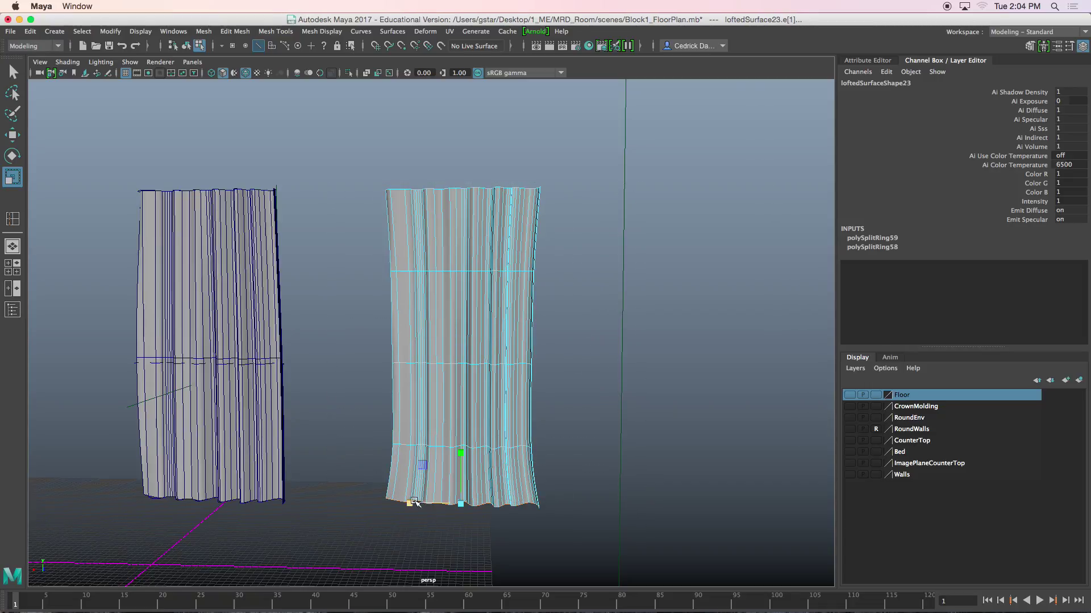
{"action": "left_click_drag", "start_coordinate": [414, 501], "coordinate": [420, 503]}
{"action": "middle_click_drag", "start_coordinate": [411, 415], "coordinate": [500, 411], "text": "alt"}
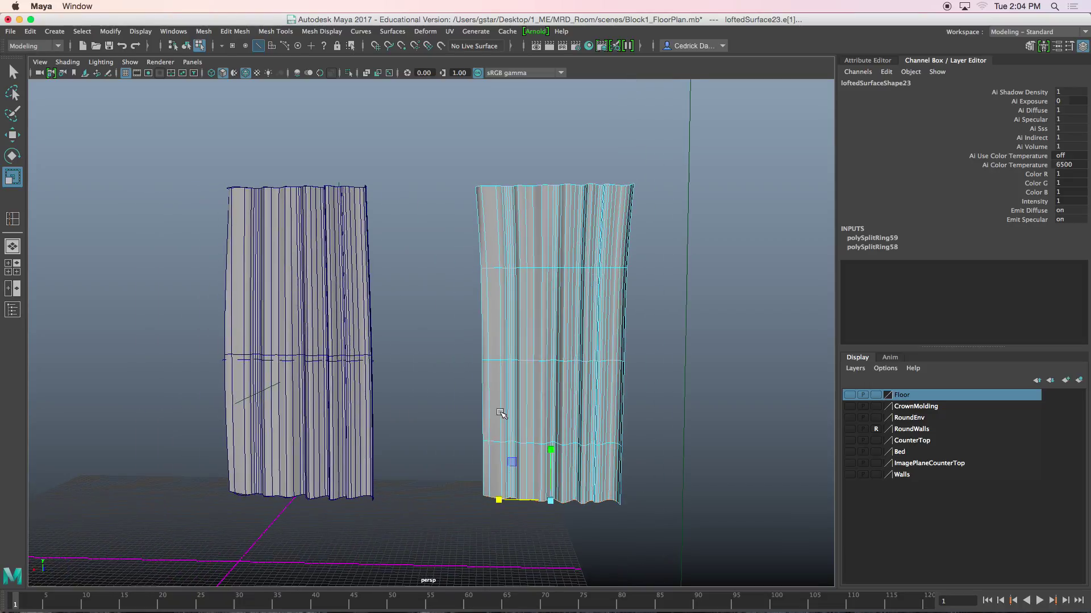
{"action": "left_click", "coordinate": [357, 237]}
{"action": "middle_click_drag", "start_coordinate": [357, 237], "coordinate": [408, 219], "text": "alt"}
{"action": "right_click", "coordinate": [412, 216]}
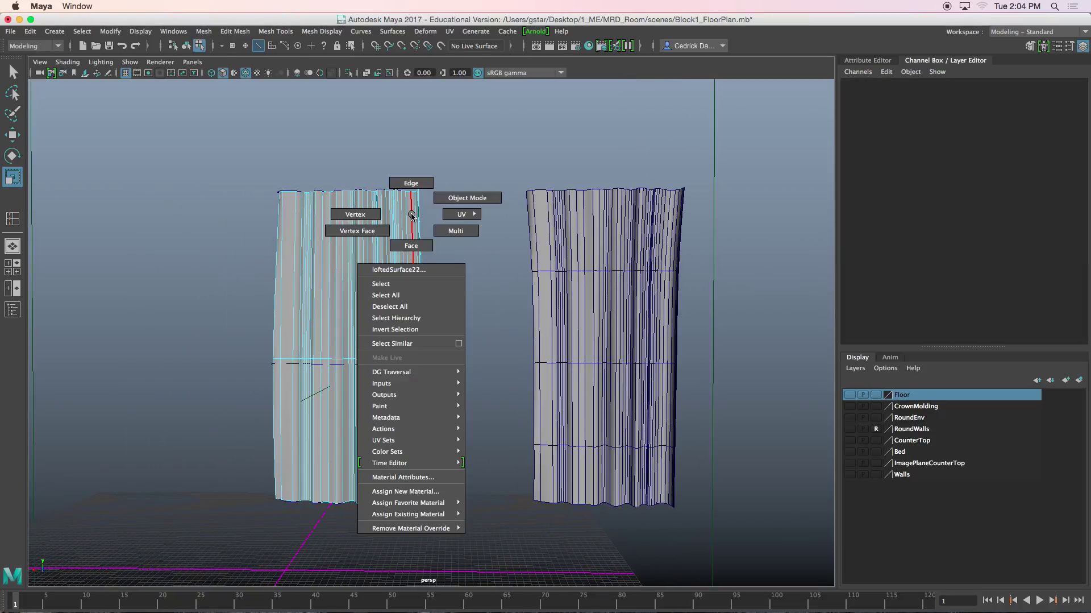
{"action": "left_click", "coordinate": [377, 213]}
{"action": "left_click_drag", "start_coordinate": [342, 211], "coordinate": [381, 229], "text": "alt"}
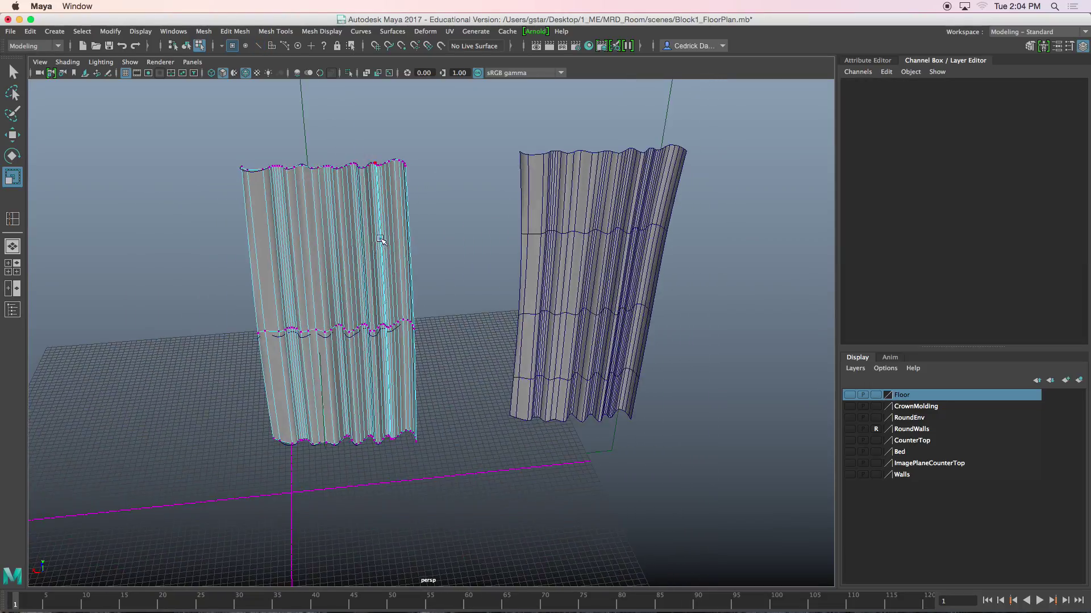
{"action": "right_click_drag", "start_coordinate": [380, 229], "coordinate": [422, 213]}
{"action": "middle_click_drag", "start_coordinate": [388, 181], "coordinate": [485, 233], "text": "alt"}
{"action": "right_click_drag", "start_coordinate": [485, 234], "coordinate": [493, 253], "text": "alt"}
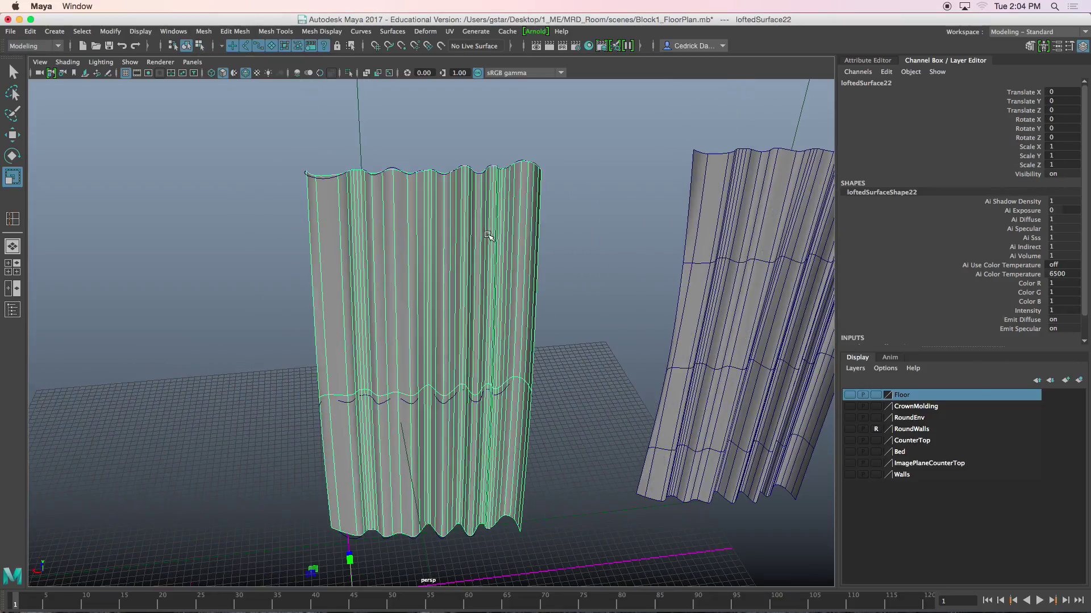
{"action": "left_click_drag", "start_coordinate": [489, 238], "coordinate": [493, 271], "text": "alt"}
{"action": "left_click", "coordinate": [515, 172]}
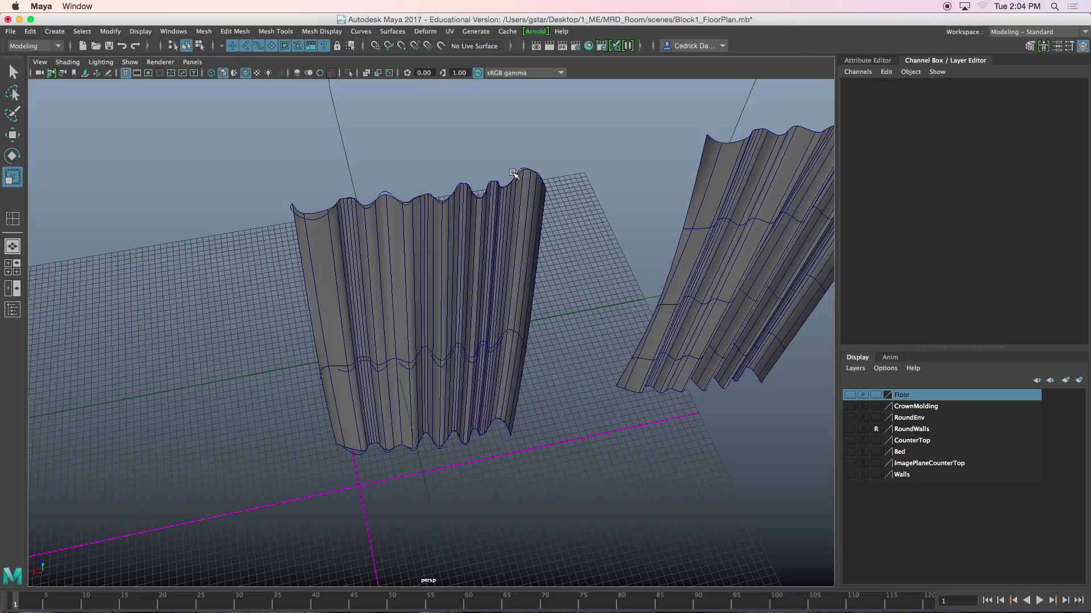
{"action": "left_click", "coordinate": [525, 169]}
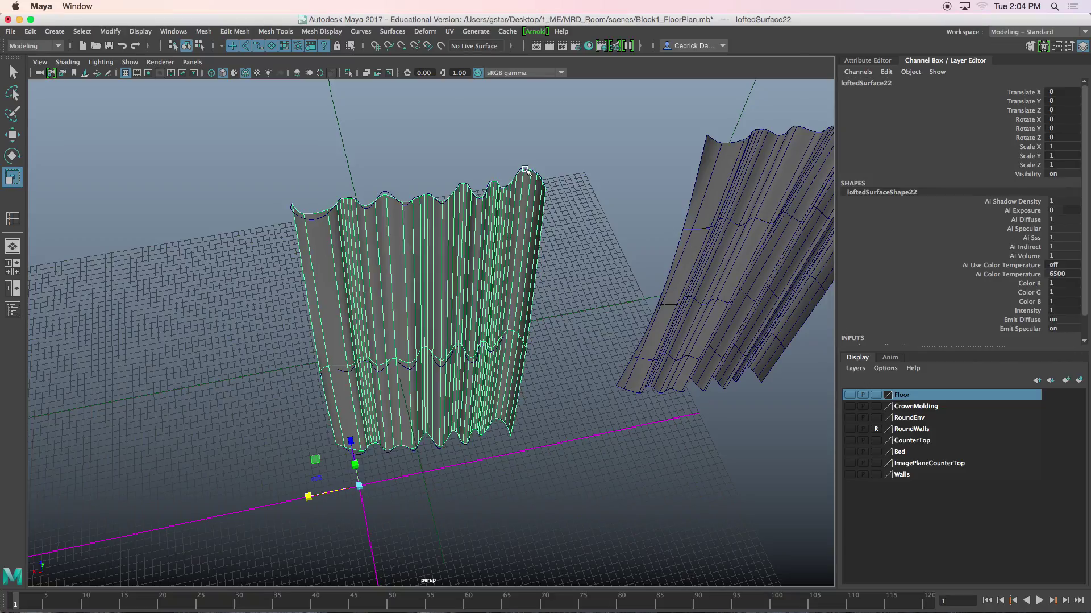
Switch the original curtain's top profile curve to control vertex editing and move its two end vertices at the curtain's side edge
{"action": "left_click", "coordinate": [539, 184]}
{"action": "left_click_drag", "start_coordinate": [539, 200], "coordinate": [547, 179], "text": "alt"}
{"action": "right_click_drag", "start_coordinate": [597, 161], "coordinate": [532, 161]}
{"action": "left_click_drag", "start_coordinate": [560, 185], "coordinate": [545, 217], "text": "alt"}
{"action": "right_click_drag", "start_coordinate": [544, 217], "coordinate": [597, 205], "text": "alt"}
{"action": "middle_click_drag", "start_coordinate": [597, 205], "coordinate": [412, 252], "text": "alt"}
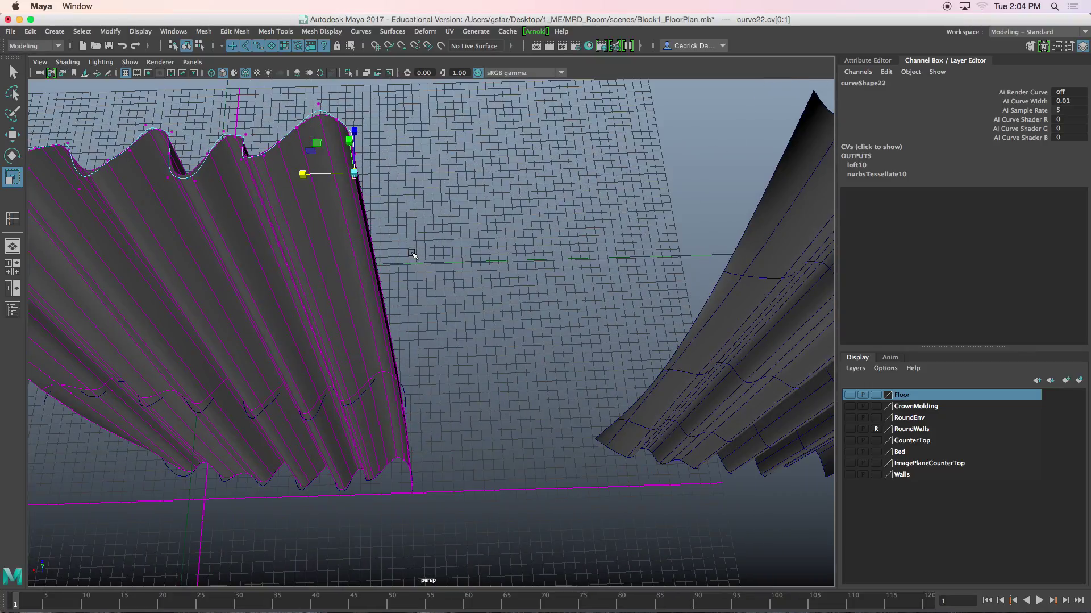
{"action": "key", "text": "w"}
{"action": "left_click_drag", "start_coordinate": [411, 255], "coordinate": [324, 236], "text": "alt"}
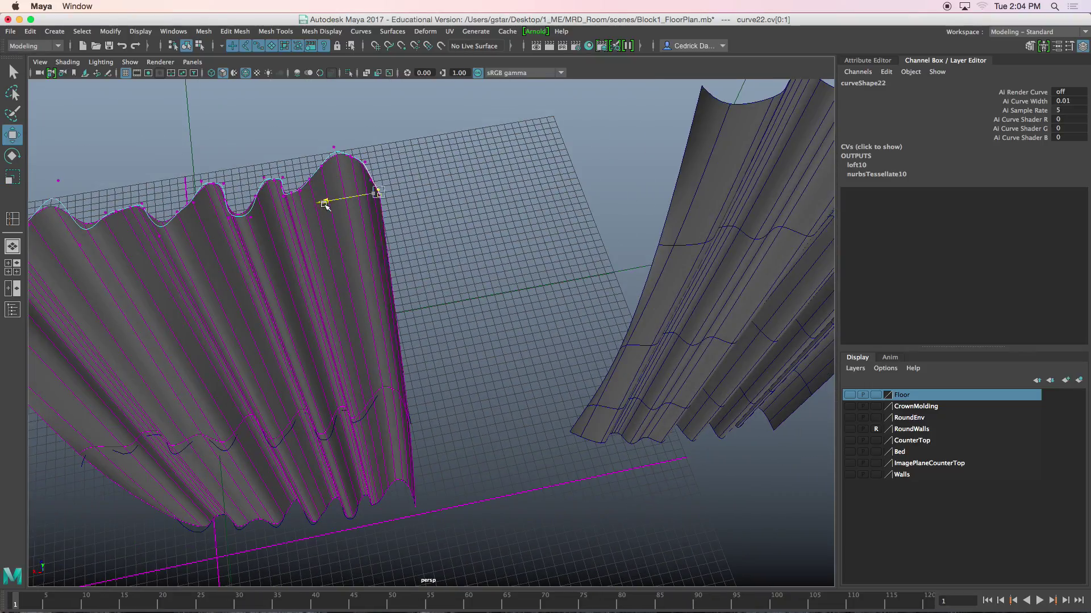
{"action": "left_click_drag", "start_coordinate": [382, 196], "coordinate": [414, 221]}
{"action": "key", "text": "z"}
{"action": "left_click_drag", "start_coordinate": [382, 148], "coordinate": [375, 125]}
{"action": "middle_click_drag", "start_coordinate": [385, 361], "coordinate": [395, 222], "text": "alt"}
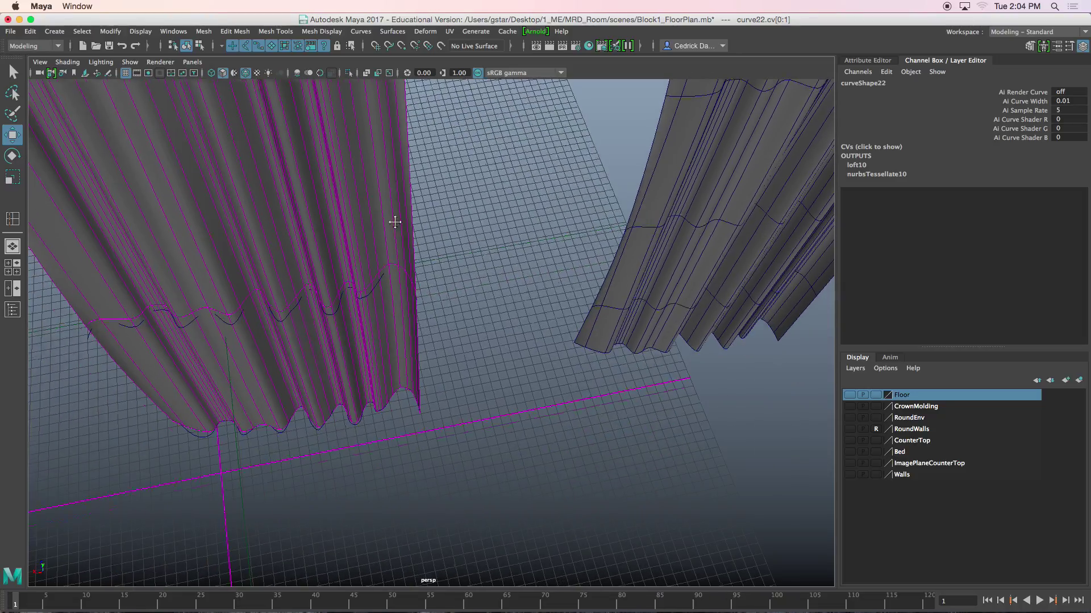
Switch the middle profile curve to control vertex editing and select its two end vertices
{"action": "left_click", "coordinate": [372, 287]}
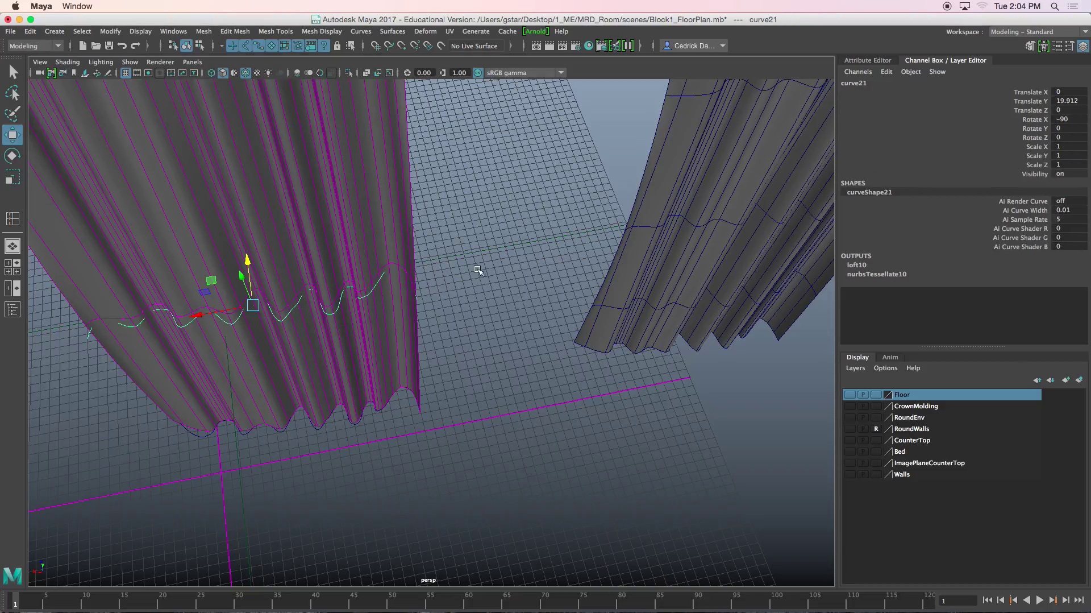
{"action": "right_click_drag", "start_coordinate": [480, 269], "coordinate": [426, 265]}
{"action": "left_click_drag", "start_coordinate": [435, 273], "coordinate": [441, 337], "text": "alt"}
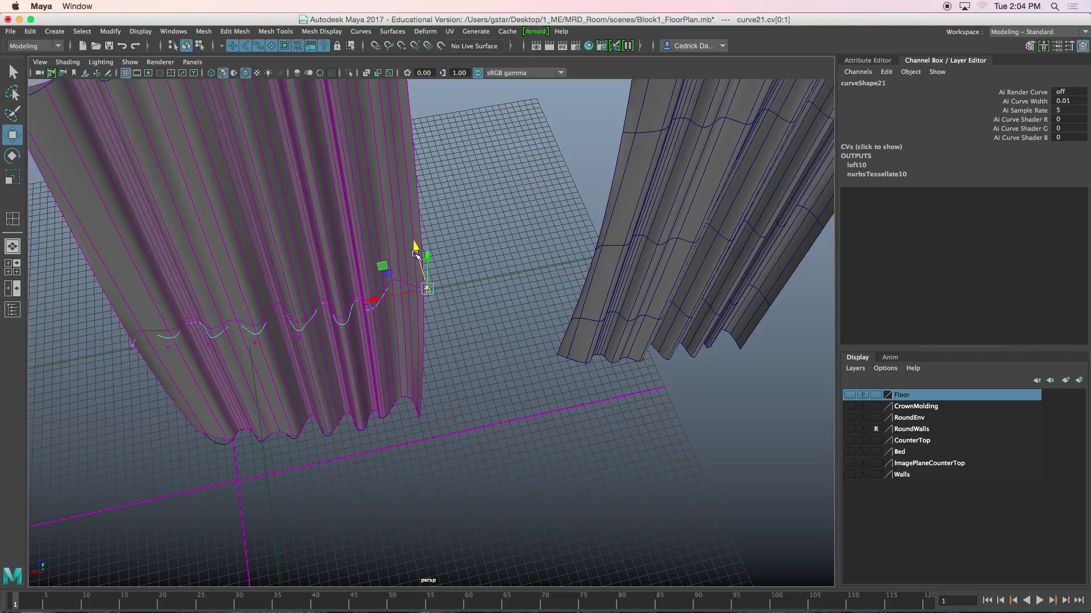
{"action": "mouse_move", "coordinate": [417, 254]}
{"action": "left_mouse_down", "text": "alt"}
{"action": "mouse_move", "coordinate": [382, 215]}
{"action": "mouse_move", "coordinate": [344, 205]}
{"action": "mouse_move", "coordinate": [333, 235]}
{"action": "mouse_move", "coordinate": [380, 296]}
{"action": "mouse_move", "coordinate": [629, 254]}
{"action": "mouse_move", "coordinate": [639, 234]}
{"action": "mouse_move", "coordinate": [630, 258]}
{"action": "mouse_move", "coordinate": [592, 265]}
{"action": "mouse_move", "coordinate": [426, 249]}
{"action": "mouse_move", "coordinate": [541, 238]}
{"action": "left_mouse_up", "text": "alt"}
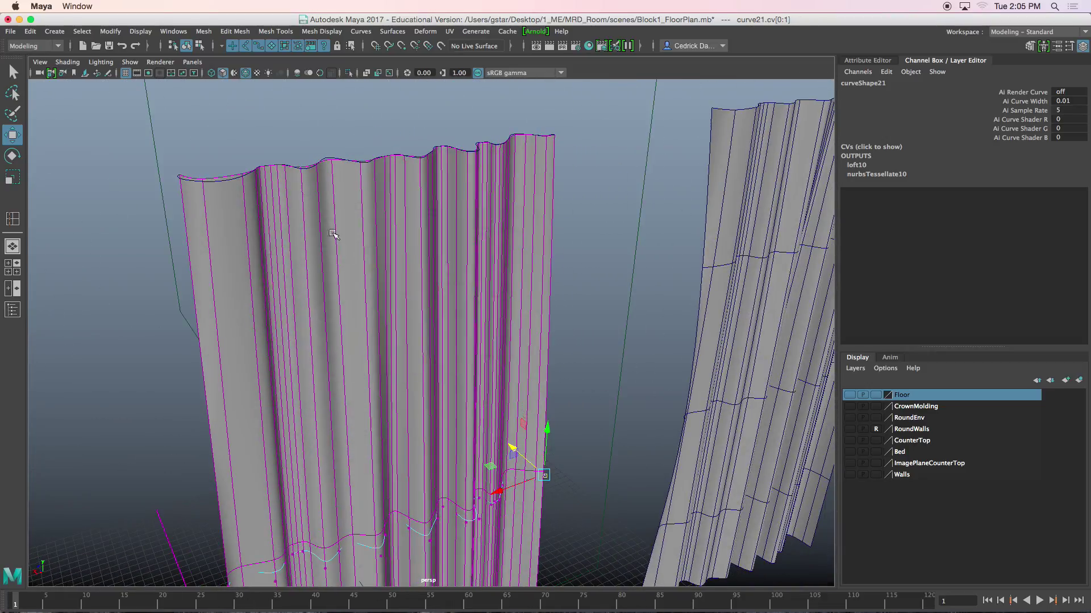
Switch to the side view with shaded display at the top of the curtain
{"action": "key", "text": "space"}
{"action": "key", "text": "space"}
{"action": "key", "text": "space"}
{"action": "key", "text": "space"}
{"action": "key", "text": "space"}
{"action": "key", "text": "f"}
{"action": "key", "text": "5"}
{"action": "scroll", "coordinate": [496, 367], "scroll_direction": "down", "scroll_amount": 10}
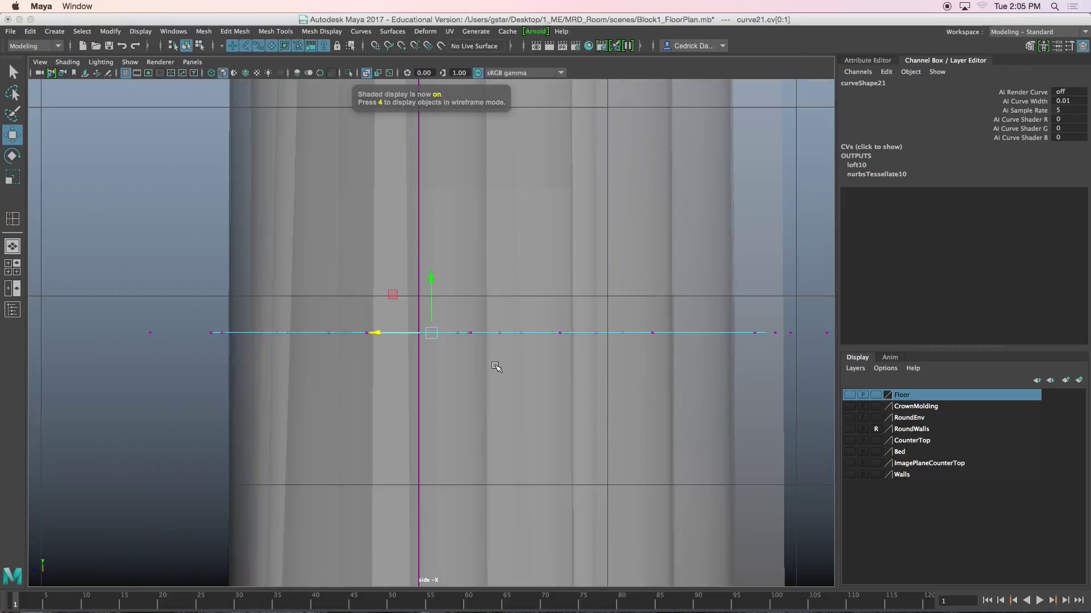
{"action": "middle_click_drag", "start_coordinate": [470, 83], "coordinate": [473, 401], "text": "alt"}
{"action": "mouse_move", "coordinate": [446, 171]}
{"action": "middle_mouse_down", "text": "alt"}
{"action": "mouse_move", "coordinate": [436, 394]}
{"action": "mouse_move", "coordinate": [444, 319]}
{"action": "mouse_move", "coordinate": [445, 444]}
{"action": "middle_mouse_up", "text": "alt"}
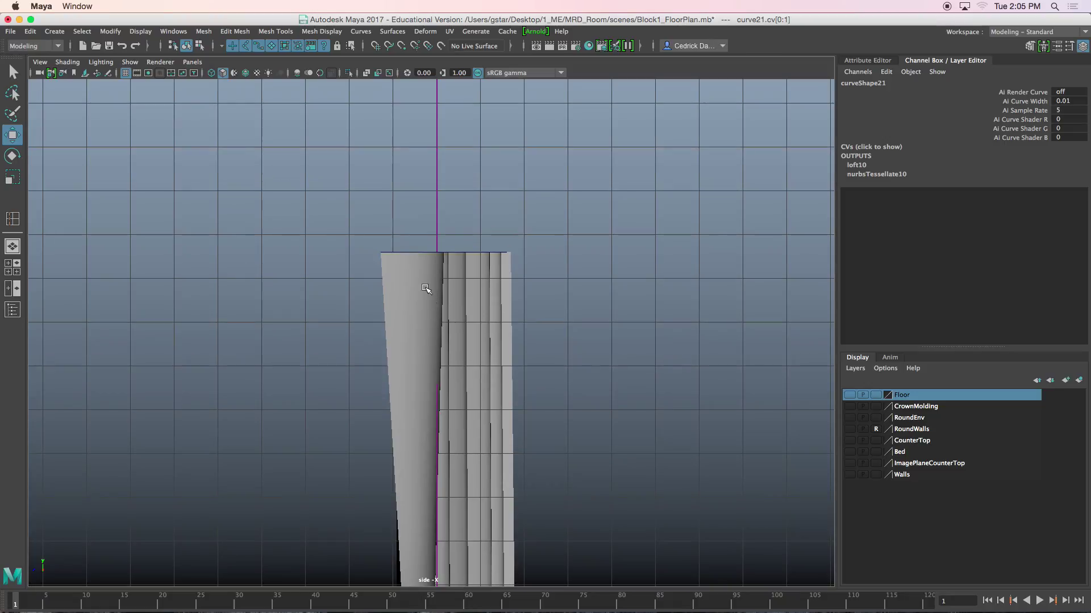
Create a polygon cylinder near the curtain's top in the side view and extend its height along X as a curtain rod
{"action": "left_click", "coordinate": [54, 32]}
{"action": "mouse_move", "coordinate": [171, 82]}
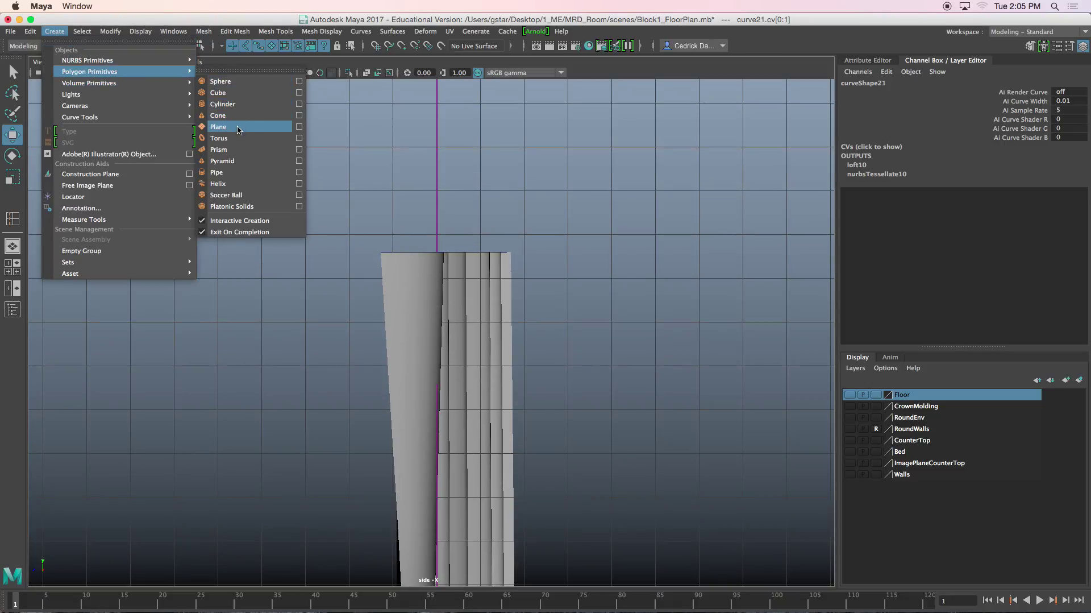
{"action": "left_click", "coordinate": [223, 104]}
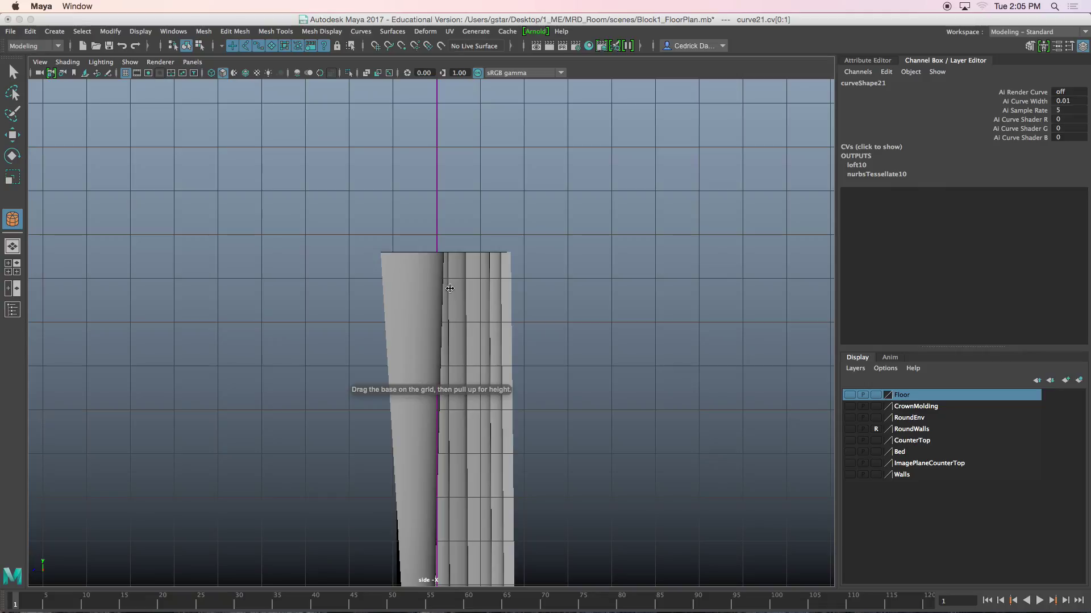
{"action": "left_click_drag", "start_coordinate": [450, 288], "coordinate": [468, 294]}
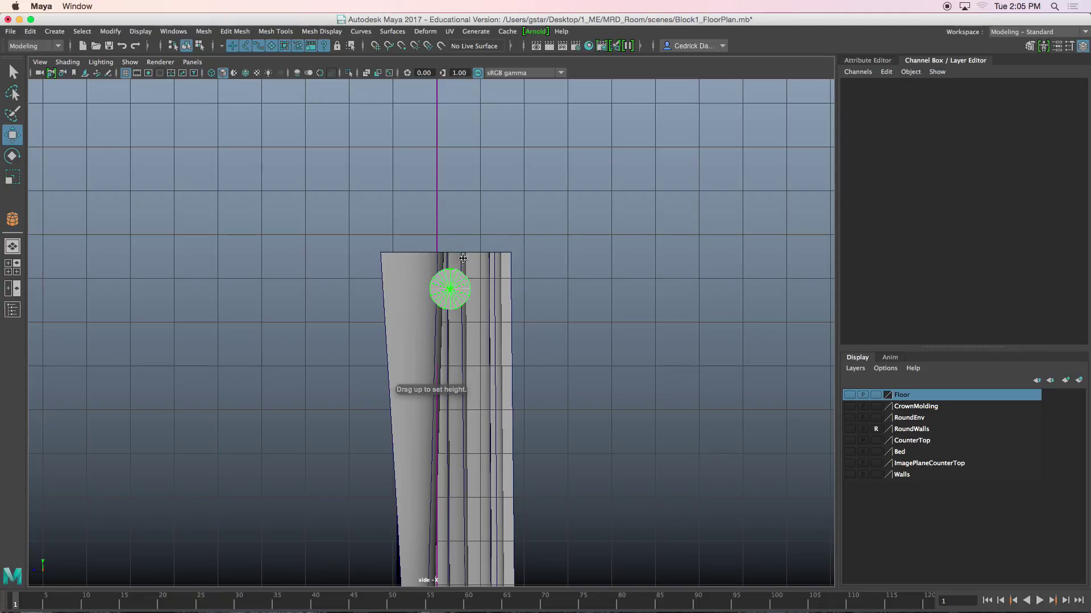
{"action": "key", "text": "space"}
{"action": "key", "text": "space"}
{"action": "left_click_drag", "start_coordinate": [516, 202], "coordinate": [512, 216], "text": "alt"}
{"action": "right_click_drag", "start_coordinate": [491, 226], "coordinate": [281, 280], "text": "alt"}
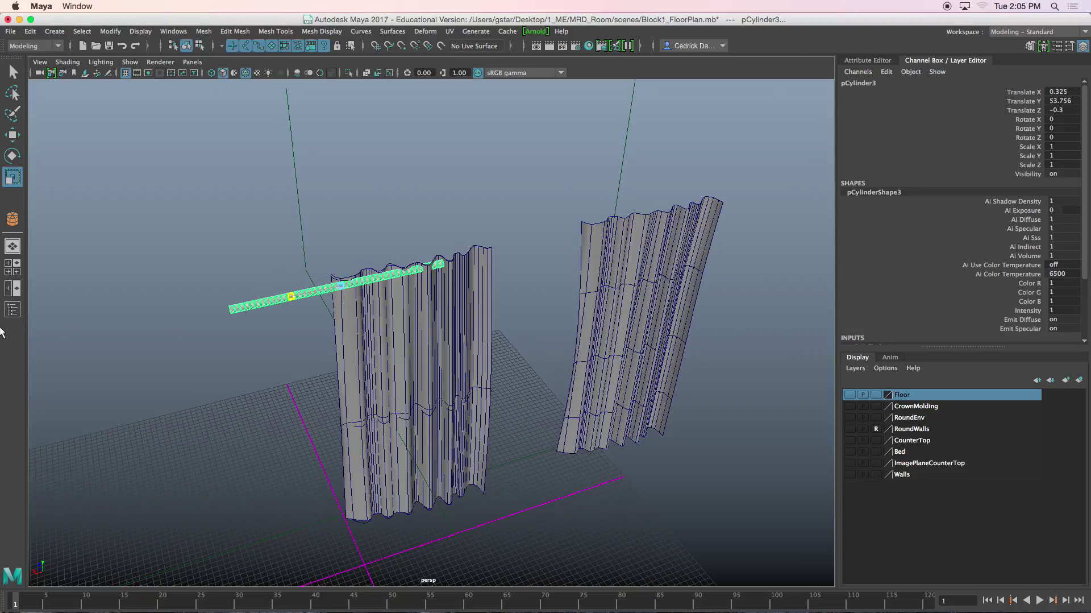
Move the rod to about -28.9 in Translate X and scale it down slightly
{"action": "left_click_drag", "start_coordinate": [292, 299], "coordinate": [536, 214]}
{"action": "key", "text": "w"}
{"action": "scroll", "coordinate": [458, 290], "scroll_direction": "up", "scroll_amount": 6}
{"action": "middle_click_drag", "start_coordinate": [536, 214], "coordinate": [529, 329], "text": "alt"}
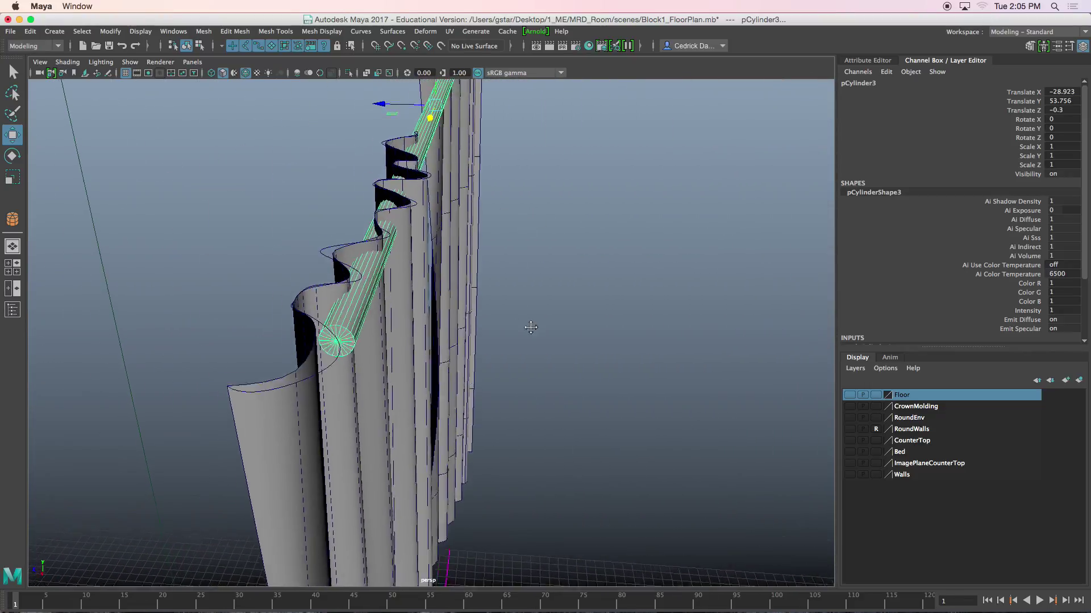
{"action": "left_click_drag", "start_coordinate": [528, 328], "coordinate": [544, 341], "text": "alt"}
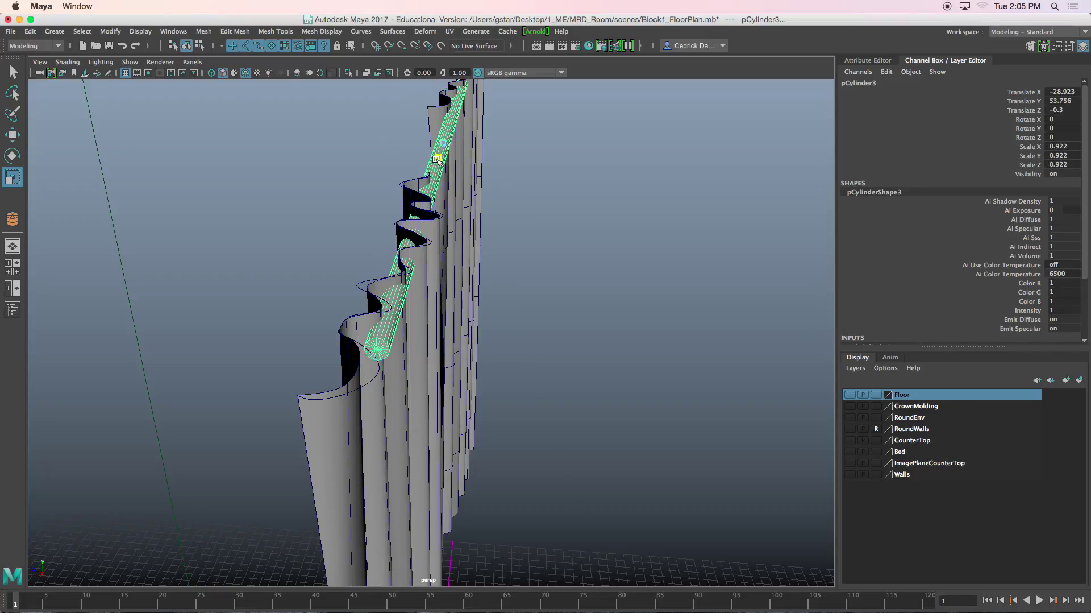
Select the vertices at the rod's end inside the curtain and move them along X past the curtain's outer edge
{"action": "left_click", "coordinate": [366, 316]}
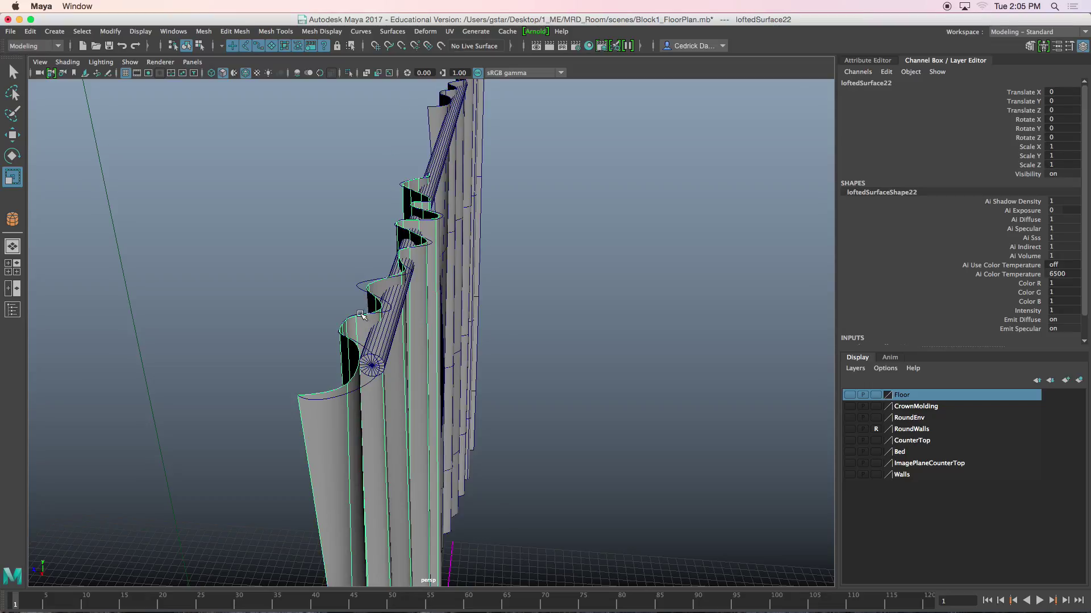
{"action": "left_click_drag", "start_coordinate": [365, 316], "coordinate": [398, 184], "text": "alt"}
{"action": "left_click", "coordinate": [453, 253]}
{"action": "right_click_drag", "start_coordinate": [398, 181], "coordinate": [335, 183]}
{"action": "left_click_drag", "start_coordinate": [354, 273], "coordinate": [375, 248], "text": "alt"}
{"action": "key", "text": "w"}
{"action": "left_click", "coordinate": [375, 266]}
{"action": "right_click_drag", "start_coordinate": [383, 243], "coordinate": [338, 240]}
{"action": "left_click_drag", "start_coordinate": [320, 170], "coordinate": [392, 307]}
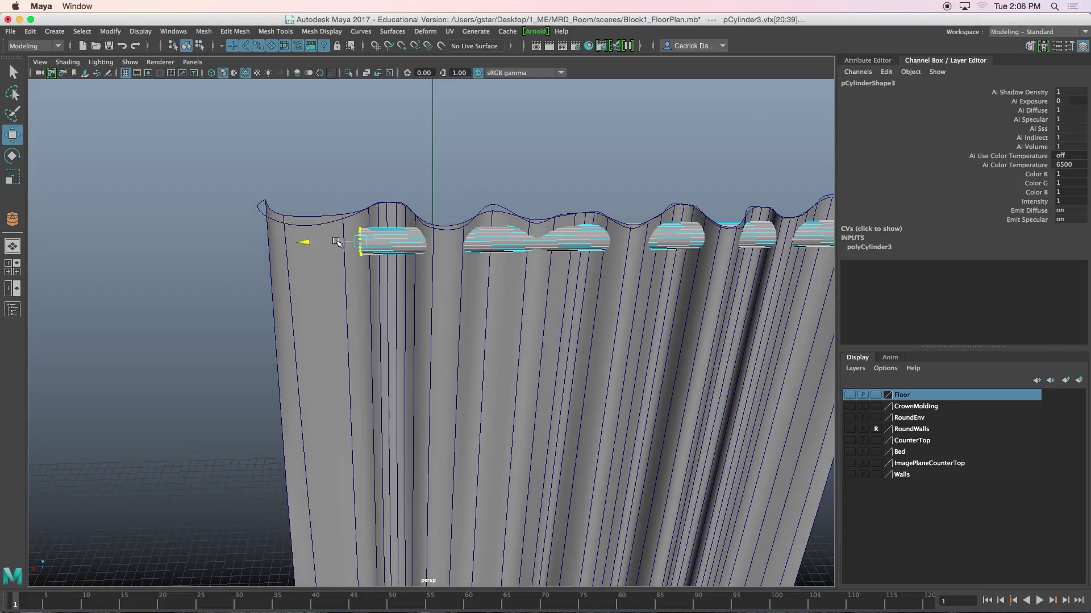
{"action": "left_click_drag", "start_coordinate": [336, 241], "coordinate": [225, 229]}
Move control vertices of the top profile curve so the curtain folds weave around the rod, and return to object mode
{"action": "left_click", "coordinate": [329, 220]}
{"action": "left_click_drag", "start_coordinate": [329, 157], "coordinate": [328, 180], "text": "alt"}
{"action": "right_click_drag", "start_coordinate": [328, 180], "coordinate": [289, 187]}
{"action": "left_click_drag", "start_coordinate": [278, 250], "coordinate": [269, 313], "text": "alt"}
{"action": "left_click_drag", "start_coordinate": [331, 392], "coordinate": [332, 392]}
{"action": "left_click_drag", "start_coordinate": [307, 287], "coordinate": [378, 329]}
{"action": "left_click_drag", "start_coordinate": [334, 238], "coordinate": [394, 302]}
{"action": "left_click_drag", "start_coordinate": [370, 234], "coordinate": [370, 225]}
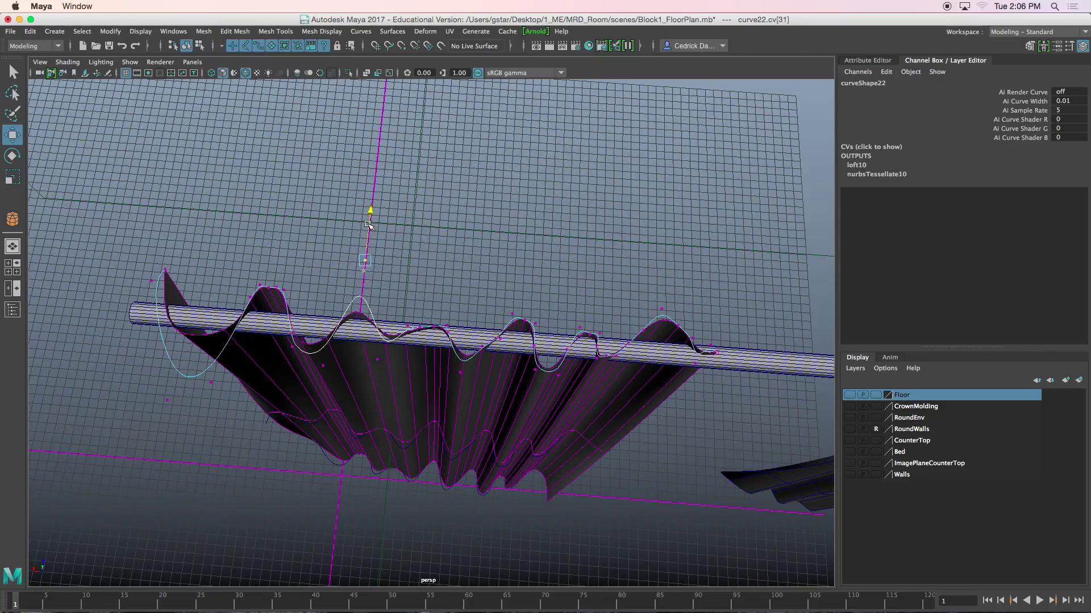
{"action": "left_click_drag", "start_coordinate": [387, 328], "coordinate": [444, 282], "text": "alt"}
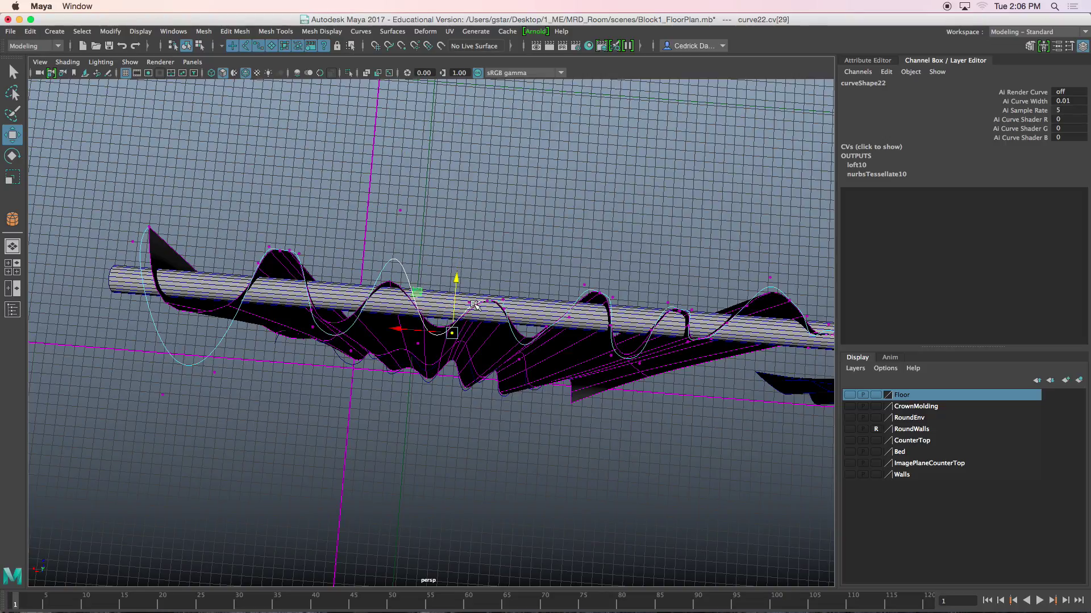
{"action": "mouse_move", "coordinate": [475, 286]}
{"action": "left_mouse_down"}
{"action": "mouse_move", "coordinate": [493, 251]}
{"action": "mouse_move", "coordinate": [405, 269]}
{"action": "mouse_move", "coordinate": [463, 292]}
{"action": "mouse_move", "coordinate": [459, 259]}
{"action": "mouse_move", "coordinate": [480, 246]}
{"action": "mouse_move", "coordinate": [465, 275]}
{"action": "left_mouse_up"}
{"action": "right_click", "coordinate": [465, 275]}
{"action": "right_click_drag", "start_coordinate": [465, 275], "coordinate": [509, 257]}
Delete the old duplicated curtain surface at the far end of the rod
{"action": "scroll", "coordinate": [500, 302], "scroll_direction": "down", "scroll_amount": 5}
{"action": "left_click_drag", "start_coordinate": [507, 312], "coordinate": [538, 328], "text": "alt"}
{"action": "left_click", "coordinate": [573, 328]}
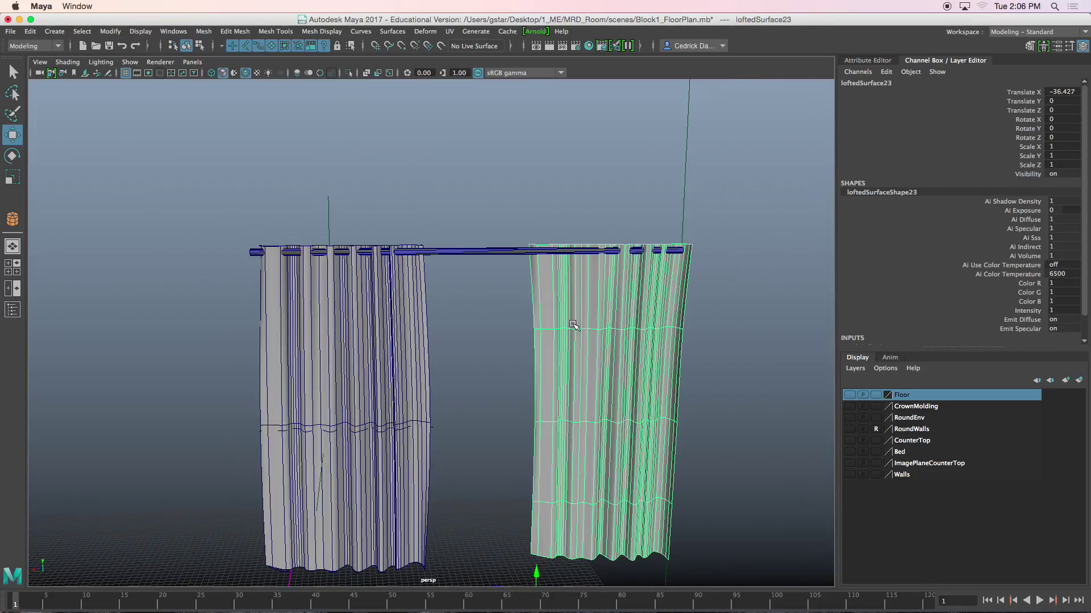
{"action": "key", "text": "Delete"}
Select the original curtain surface and center its pivot
{"action": "left_click", "coordinate": [367, 341]}
{"action": "scroll", "coordinate": [361, 313], "scroll_direction": "up", "scroll_amount": 3}
{"action": "left_click_drag", "start_coordinate": [361, 313], "coordinate": [277, 154], "text": "alt"}
{"action": "left_click", "coordinate": [120, 30]}
{"action": "left_click", "coordinate": [140, 117]}
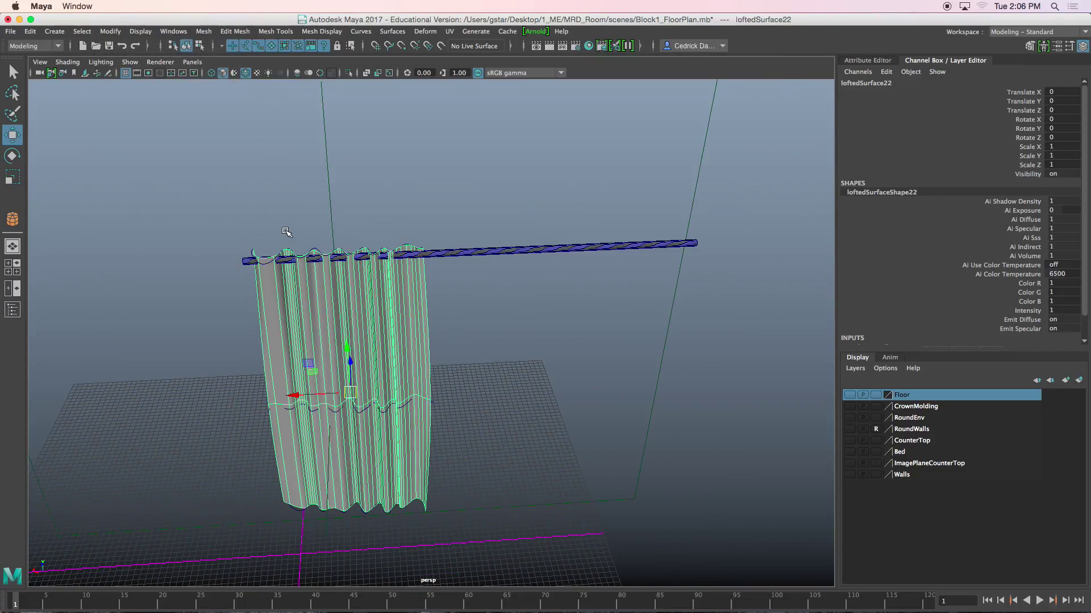
Duplicate the curtain surface and move the copy along X to the other end of the rod
{"action": "left_click_drag", "start_coordinate": [296, 396], "coordinate": [527, 371]}
{"action": "left_click_drag", "start_coordinate": [530, 411], "coordinate": [536, 411]}
{"action": "middle_click_drag", "start_coordinate": [495, 379], "coordinate": [498, 354], "text": "alt"}
{"action": "left_click", "coordinate": [487, 364]}
{"action": "left_click_drag", "start_coordinate": [488, 364], "coordinate": [517, 344], "text": "alt"}
{"action": "middle_click_drag", "start_coordinate": [539, 356], "coordinate": [511, 346], "text": "alt"}
Select the original curtain's middle profile curve and scale it narrower along X
{"action": "left_click", "coordinate": [452, 324]}
{"action": "middle_click_drag", "start_coordinate": [454, 325], "coordinate": [489, 309], "text": "alt"}
{"action": "scroll", "coordinate": [492, 316], "scroll_direction": "up", "scroll_amount": 3}
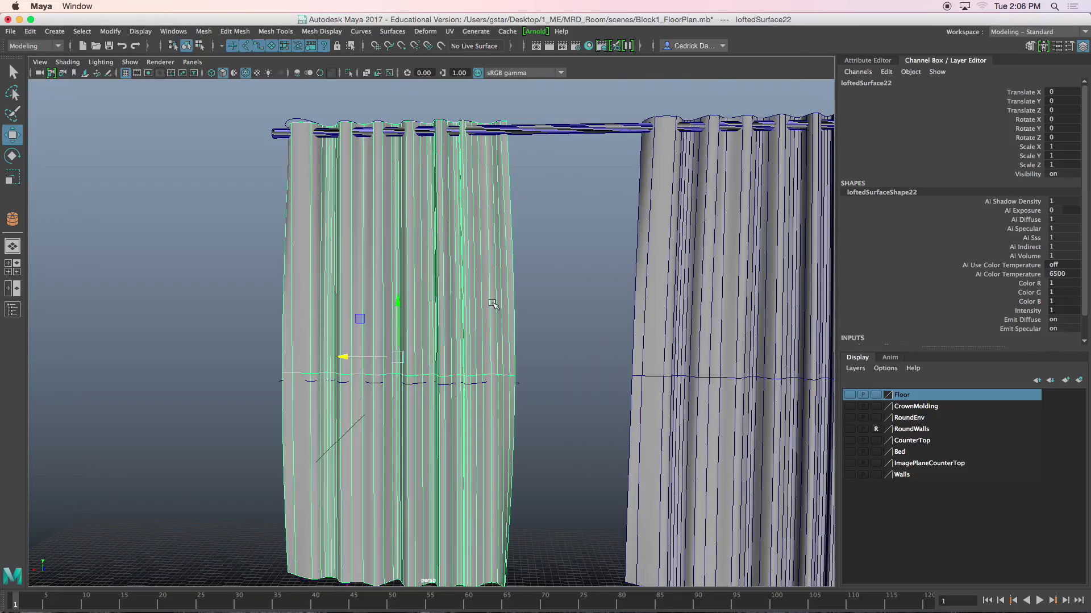
{"action": "mouse_move", "coordinate": [492, 298]}
{"action": "left_mouse_down", "text": "alt"}
{"action": "mouse_move", "coordinate": [500, 293]}
{"action": "mouse_move", "coordinate": [484, 319]}
{"action": "left_mouse_up", "text": "alt"}
{"action": "left_click", "coordinate": [478, 375]}
{"action": "left_click_drag", "start_coordinate": [479, 379], "coordinate": [317, 341], "text": "alt"}
{"action": "scroll", "coordinate": [495, 338], "scroll_direction": "up", "scroll_amount": 2}
{"action": "key", "text": "w"}
Scale the original curtain's bottom profile curve narrower along X so the panel tapers toward the floor
{"action": "middle_click_drag", "start_coordinate": [344, 422], "coordinate": [345, 277], "text": "alt"}
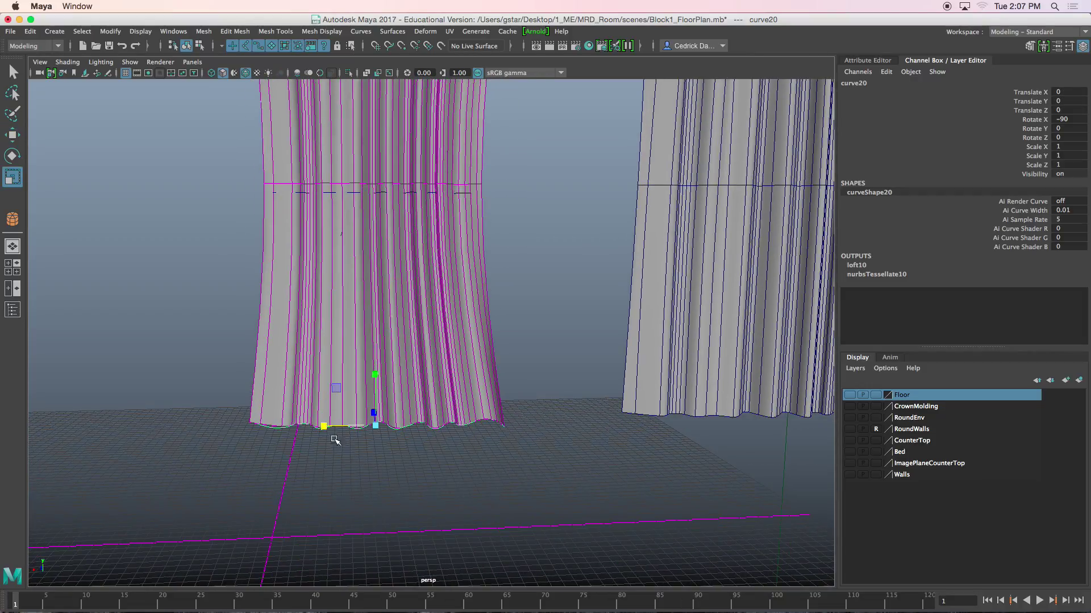
{"action": "left_click_drag", "start_coordinate": [324, 426], "coordinate": [344, 430]}
{"action": "scroll", "coordinate": [341, 426], "scroll_direction": "down", "scroll_amount": 3}
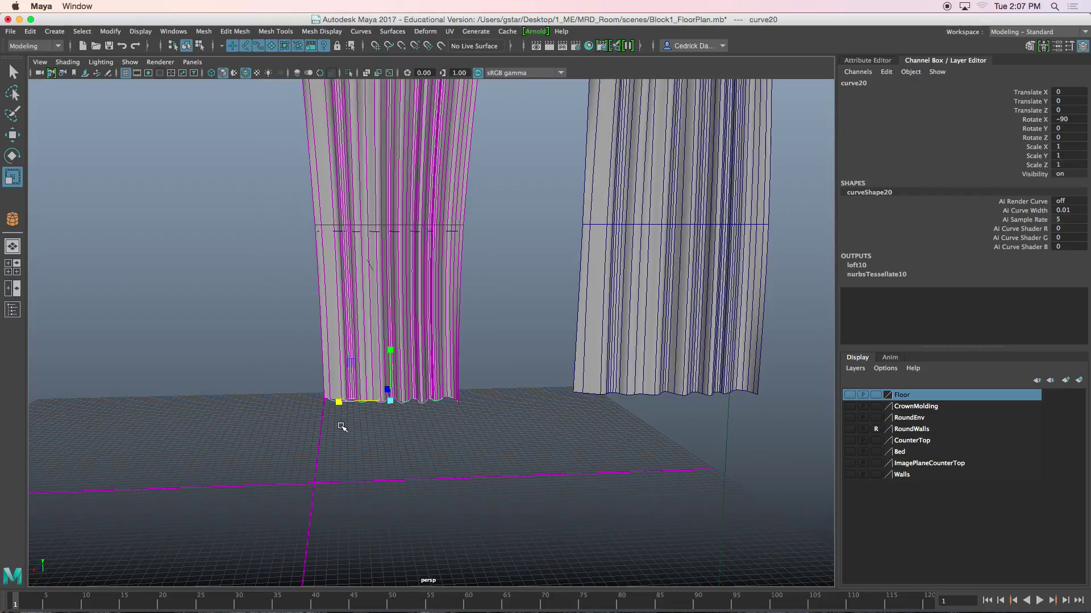
Scale the middle and bottom rows of control vertices on the duplicated curtain narrower along X, and return to object mode
{"action": "middle_click_drag", "start_coordinate": [420, 212], "coordinate": [390, 322], "text": "alt"}
{"action": "middle_click_drag", "start_coordinate": [483, 301], "coordinate": [455, 253], "text": "alt"}
{"action": "left_click", "coordinate": [526, 269]}
{"action": "middle_click_drag", "start_coordinate": [526, 269], "coordinate": [451, 256], "text": "alt"}
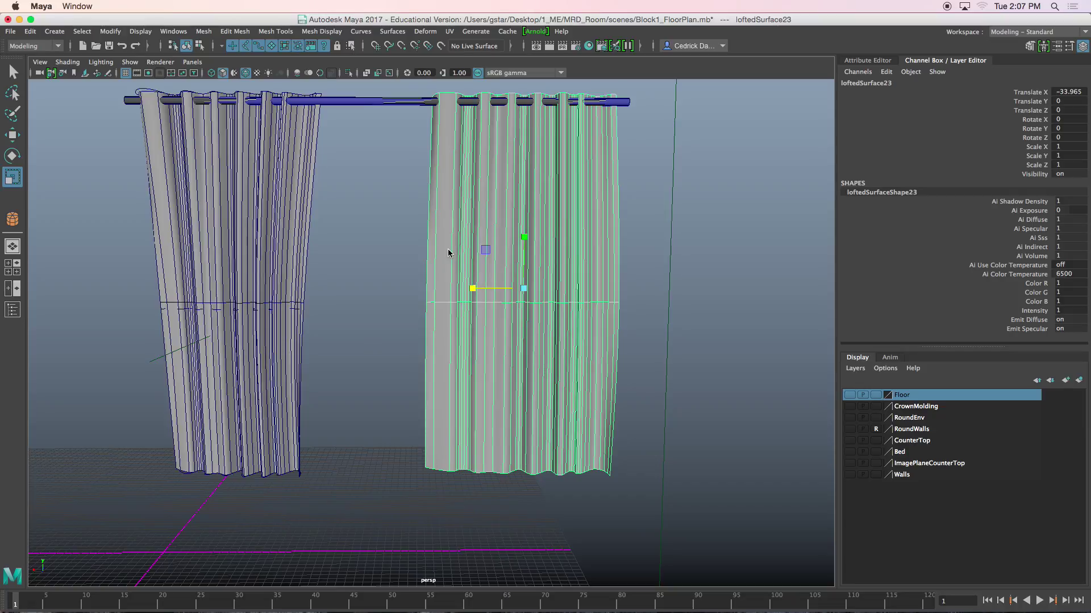
{"action": "right_click", "coordinate": [449, 252]}
{"action": "right_click_drag", "start_coordinate": [398, 246], "coordinate": [398, 248]}
{"action": "left_click_drag", "start_coordinate": [380, 272], "coordinate": [582, 384]}
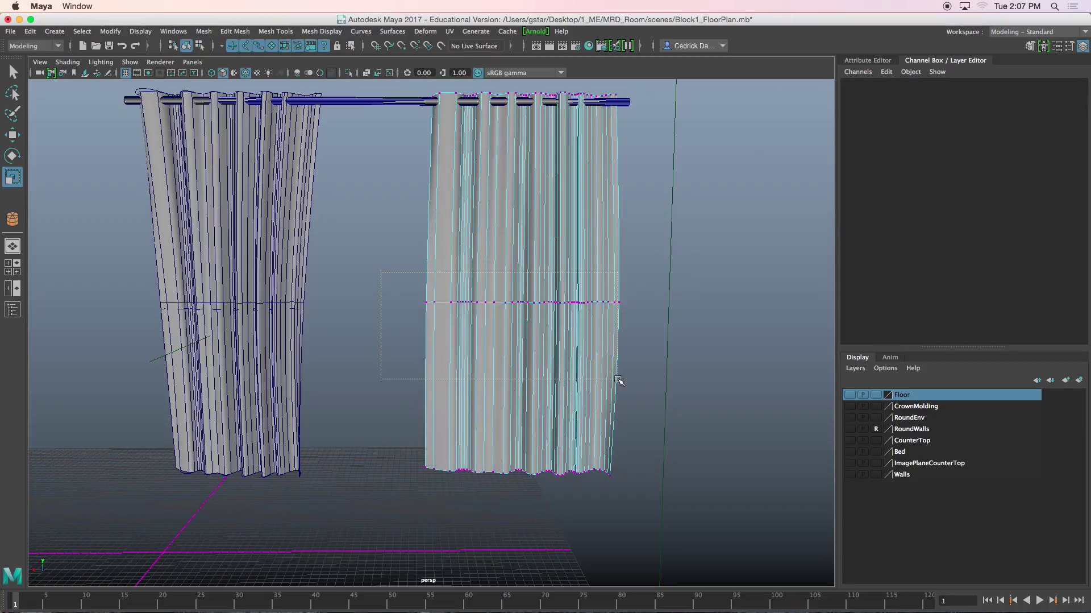
{"action": "left_click_drag", "start_coordinate": [652, 513], "coordinate": [651, 513]}
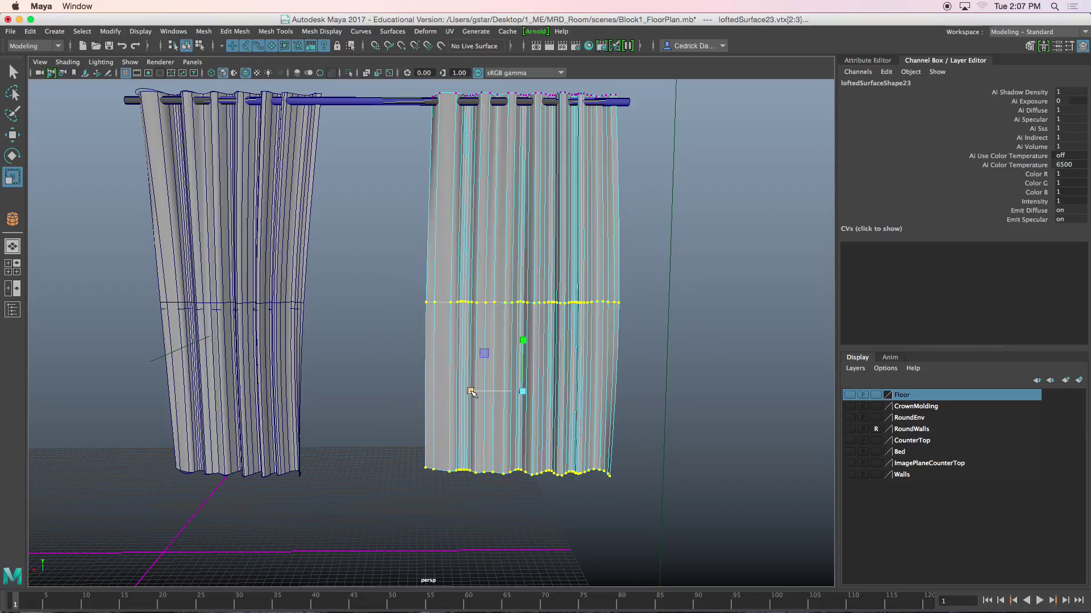
{"action": "left_click_drag", "start_coordinate": [471, 391], "coordinate": [472, 392]}
{"action": "right_click_drag", "start_coordinate": [465, 260], "coordinate": [440, 249]}
{"action": "scroll", "coordinate": [440, 249], "scroll_direction": "down", "scroll_amount": 3}
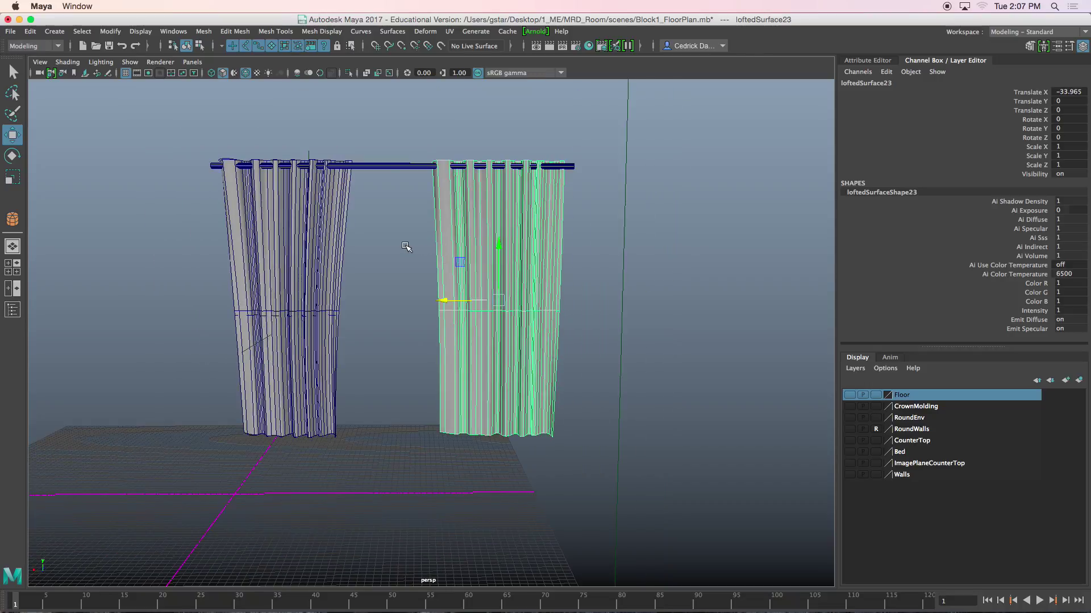
Select the middle row of control vertices on the duplicated curtain and scale it along Z to adjust the fold depth
{"action": "left_click", "coordinate": [404, 242]}
{"action": "middle_click_drag", "start_coordinate": [404, 242], "coordinate": [379, 291], "text": "alt"}
{"action": "scroll", "coordinate": [478, 275], "scroll_direction": "up", "scroll_amount": 2}
{"action": "scroll", "coordinate": [479, 276], "scroll_direction": "up", "scroll_amount": 3}
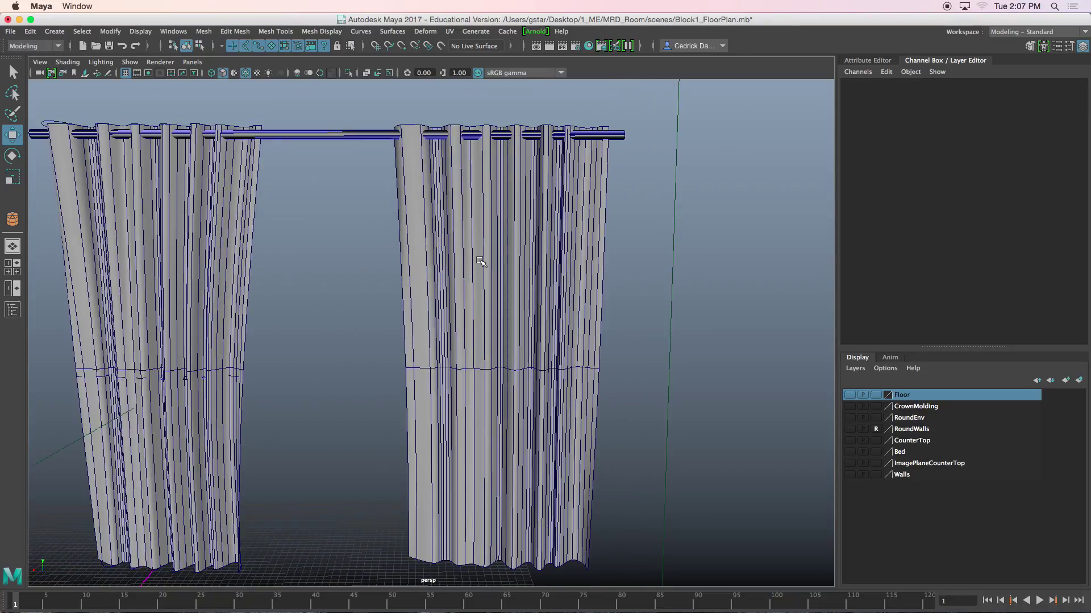
{"action": "left_click", "coordinate": [480, 260]}
{"action": "scroll", "coordinate": [461, 282], "scroll_direction": "up", "scroll_amount": 5}
{"action": "mouse_move", "coordinate": [460, 283]}
{"action": "left_mouse_down", "text": "alt"}
{"action": "mouse_move", "coordinate": [438, 285]}
{"action": "mouse_move", "coordinate": [455, 284]}
{"action": "left_mouse_up", "text": "alt"}
{"action": "left_click", "coordinate": [369, 332]}
{"action": "left_click_drag", "start_coordinate": [369, 332], "coordinate": [417, 302], "text": "alt"}
{"action": "left_click", "coordinate": [497, 325]}
{"action": "left_click_drag", "start_coordinate": [500, 328], "coordinate": [561, 319], "text": "alt"}
{"action": "right_click_drag", "start_coordinate": [563, 289], "coordinate": [501, 289]}
{"action": "left_click_drag", "start_coordinate": [372, 267], "coordinate": [432, 364]}
{"action": "scroll", "coordinate": [556, 361], "scroll_direction": "up", "scroll_amount": 3}
{"action": "key", "text": "r"}
{"action": "left_click_drag", "start_coordinate": [317, 328], "coordinate": [264, 315], "text": "alt"}
Scale the bottom row of control vertices on the duplicated curtain along Z to adjust the hem's folds
{"action": "left_click_drag", "start_coordinate": [560, 555], "coordinate": [560, 554]}
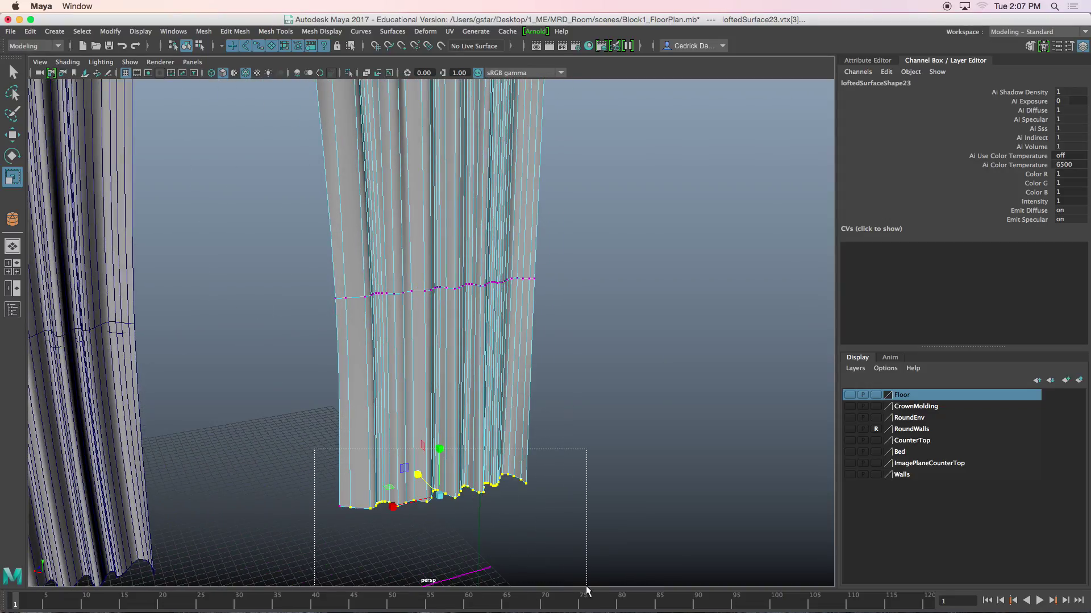
{"action": "left_click_drag", "start_coordinate": [589, 591], "coordinate": [538, 534], "text": "alt"}
{"action": "left_click_drag", "start_coordinate": [374, 397], "coordinate": [288, 313]}
Clear the selection and turn off the wireframe overlay so both curtains show as plain shaded surfaces
{"action": "left_click", "coordinate": [289, 313]}
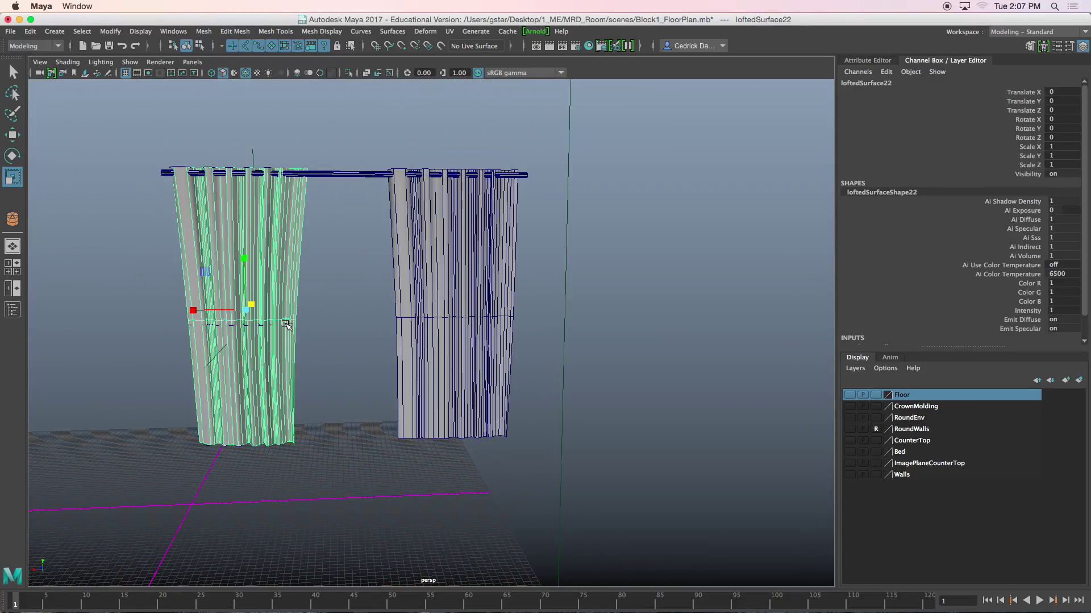
{"action": "middle_click_drag", "start_coordinate": [289, 325], "coordinate": [400, 306], "text": "alt"}
{"action": "scroll", "coordinate": [393, 308], "scroll_direction": "up", "scroll_amount": 3}
{"action": "left_click", "coordinate": [427, 279]}
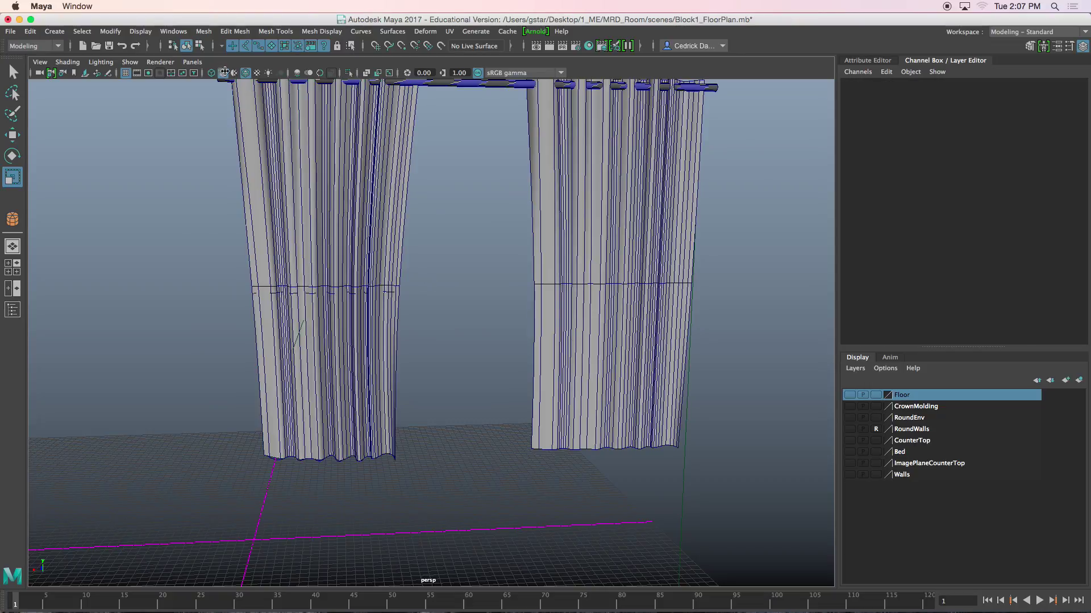
{"action": "left_click", "coordinate": [249, 72]}
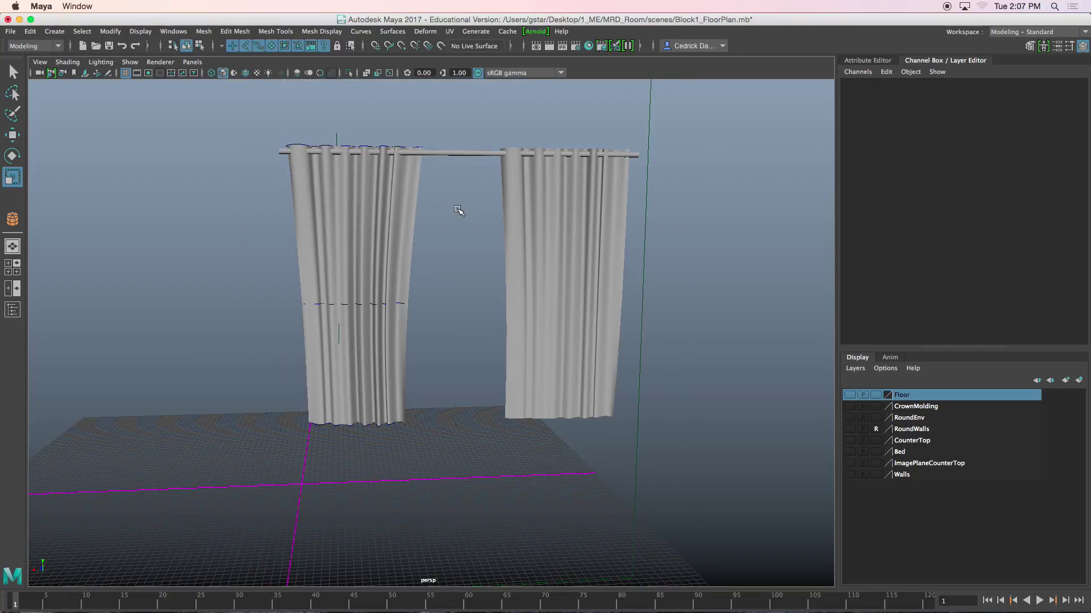